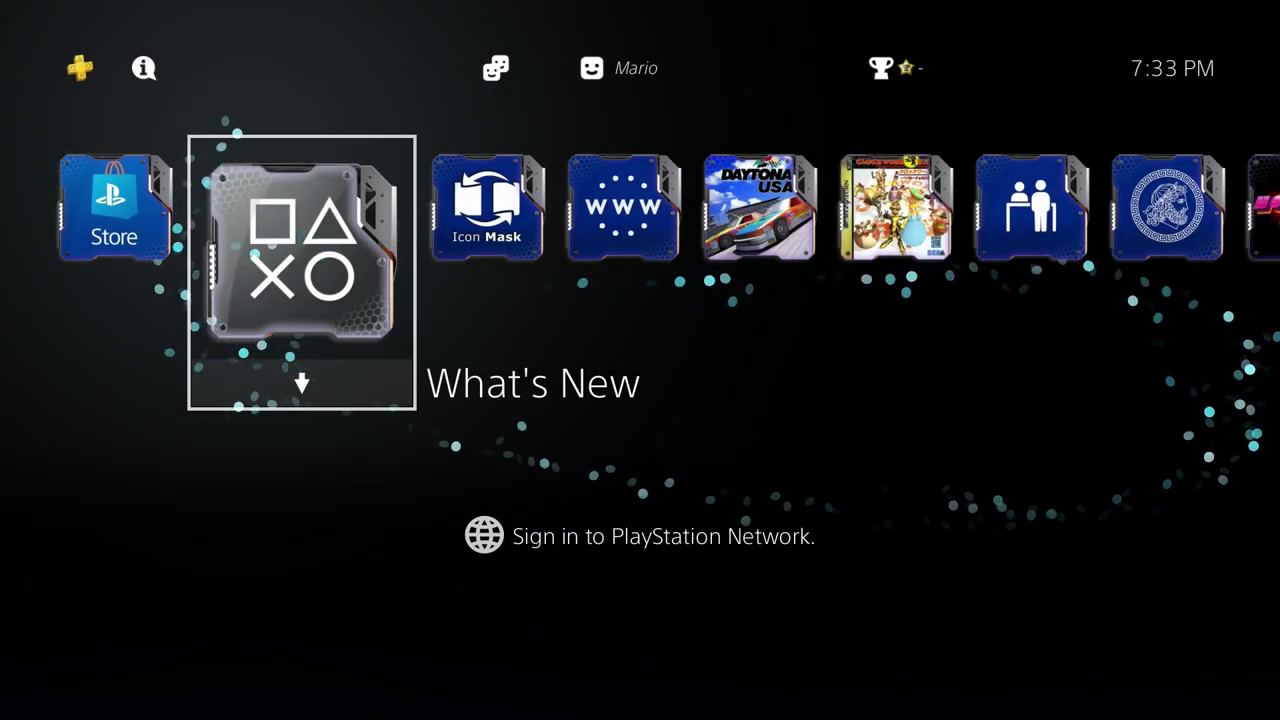
- Browse the application tiles on the PS4 home screen, from What's New past Clockwork Knight and back to PlayStation Store
key("Right")
key("Right")
key("Right")
key("Right")
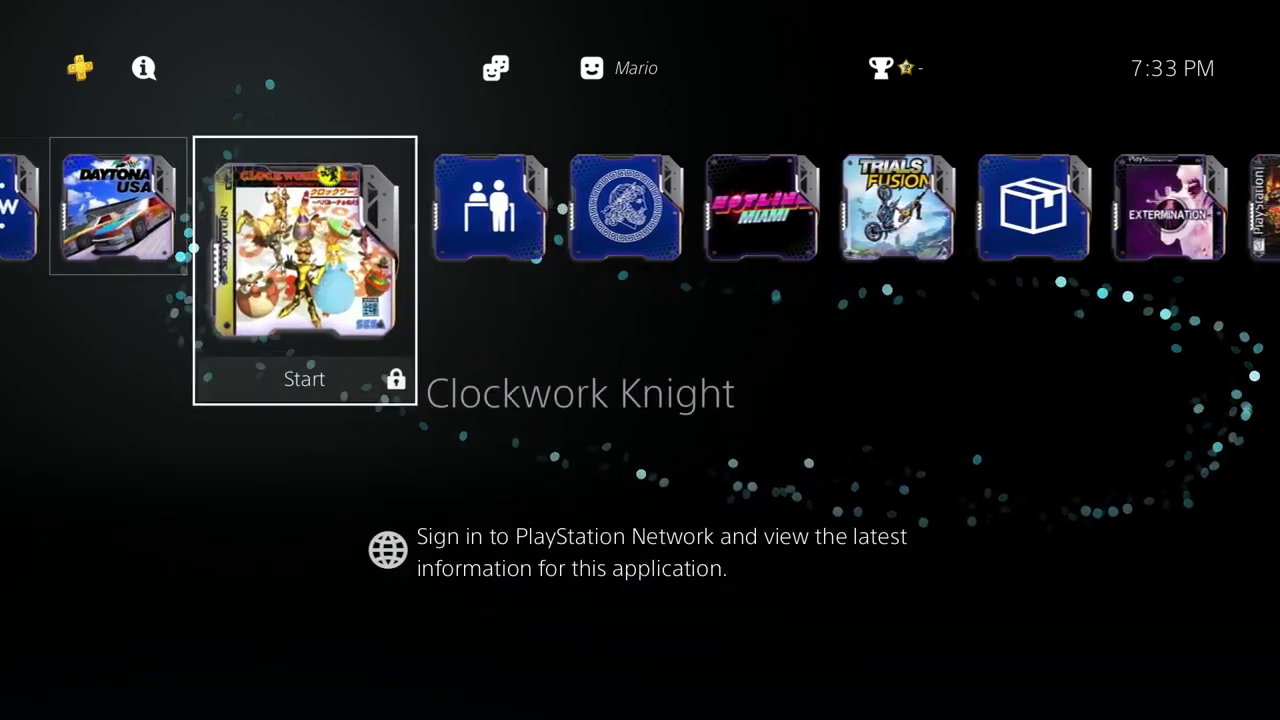
key("Right")
key("Right")
key("Left")
key("Left")
key("Left")
key("Left")
key("Left")
key("Left")
key("Left")
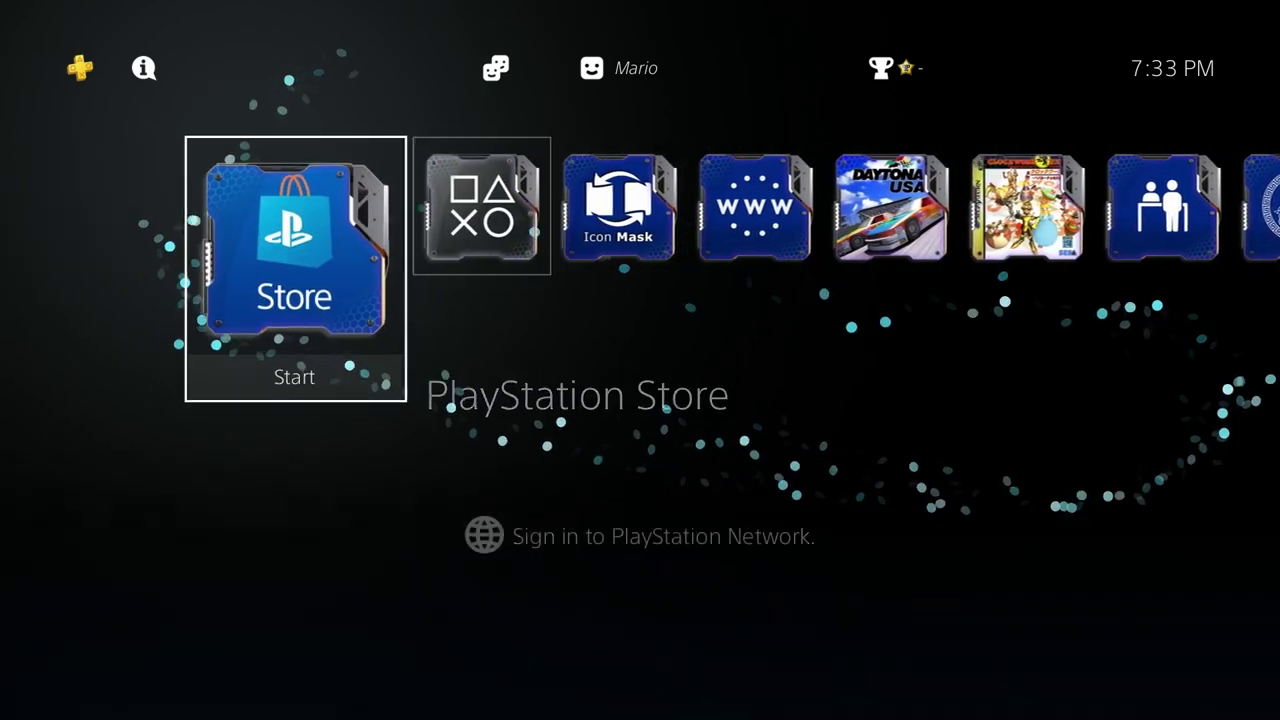
key("Right")
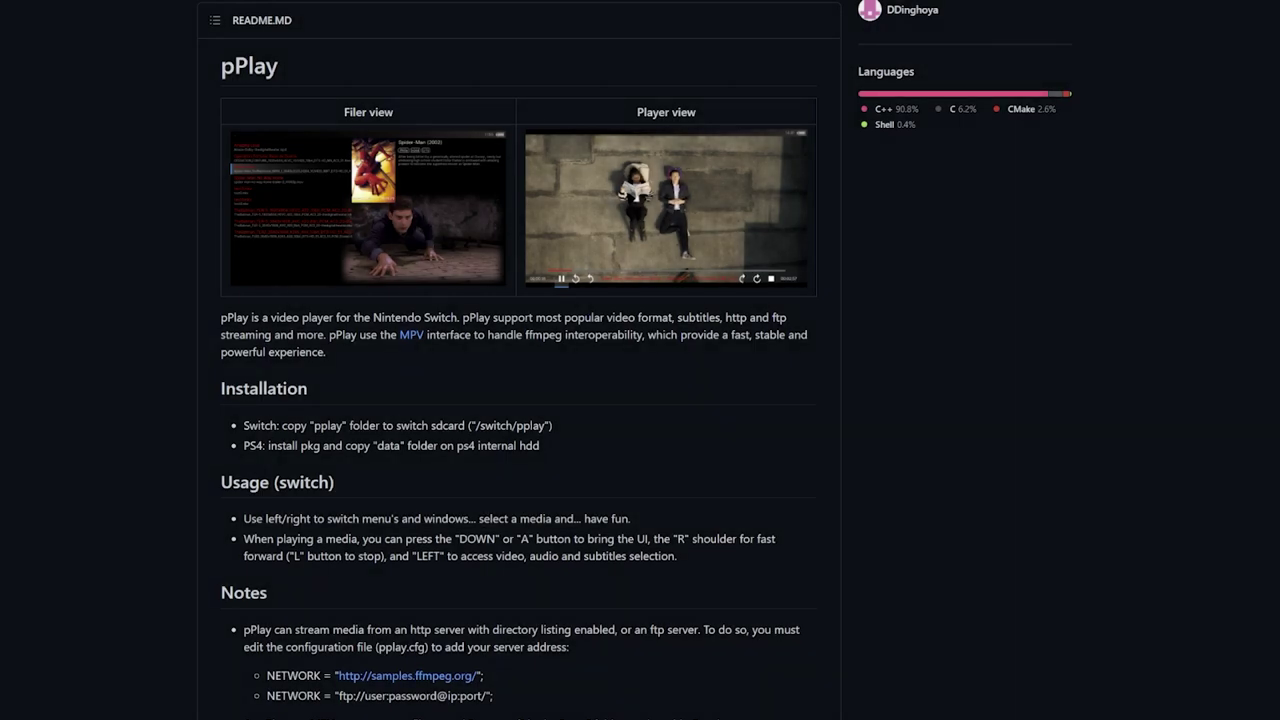
- Open the releases list of the pplay repository on GitHub
scroll(640, 360, "up", 6)
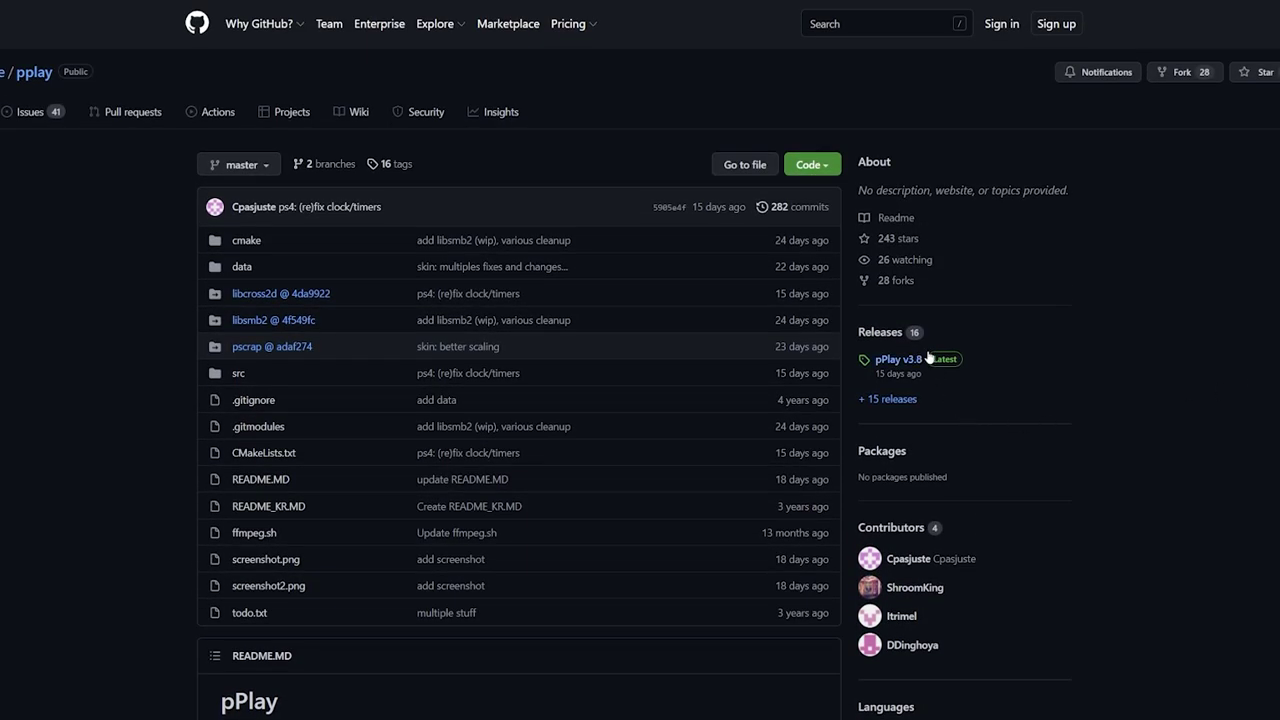
left_click(880, 332)
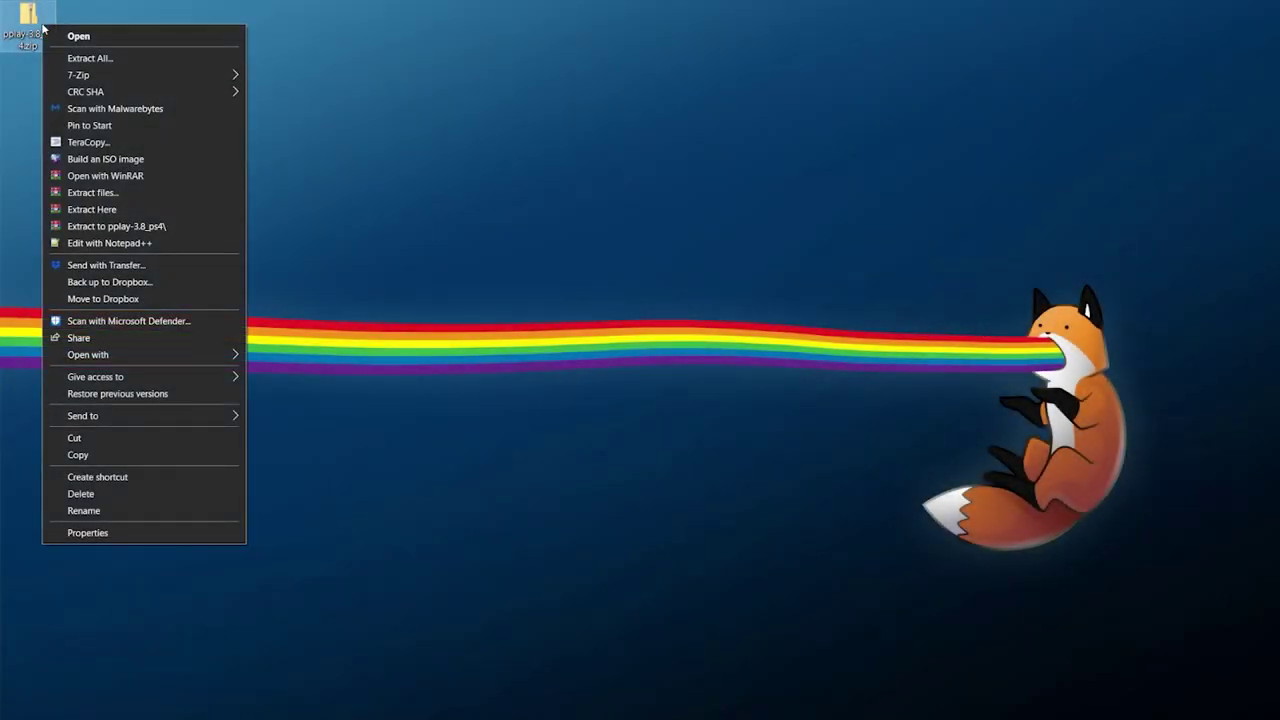
- Extract the pplay 3.8 PS4 zip archive into its own folder with 7-Zip and open the pplay folder inside it
mouse_move(90, 76)
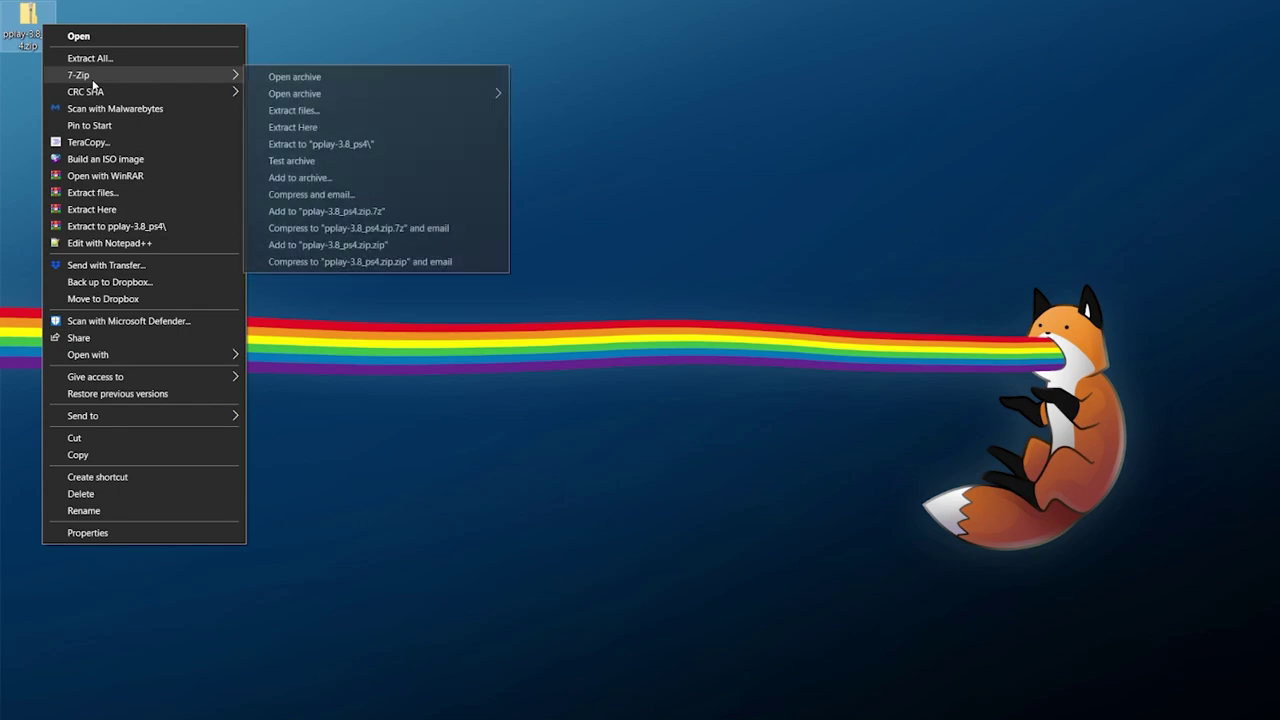
left_click(305, 146)
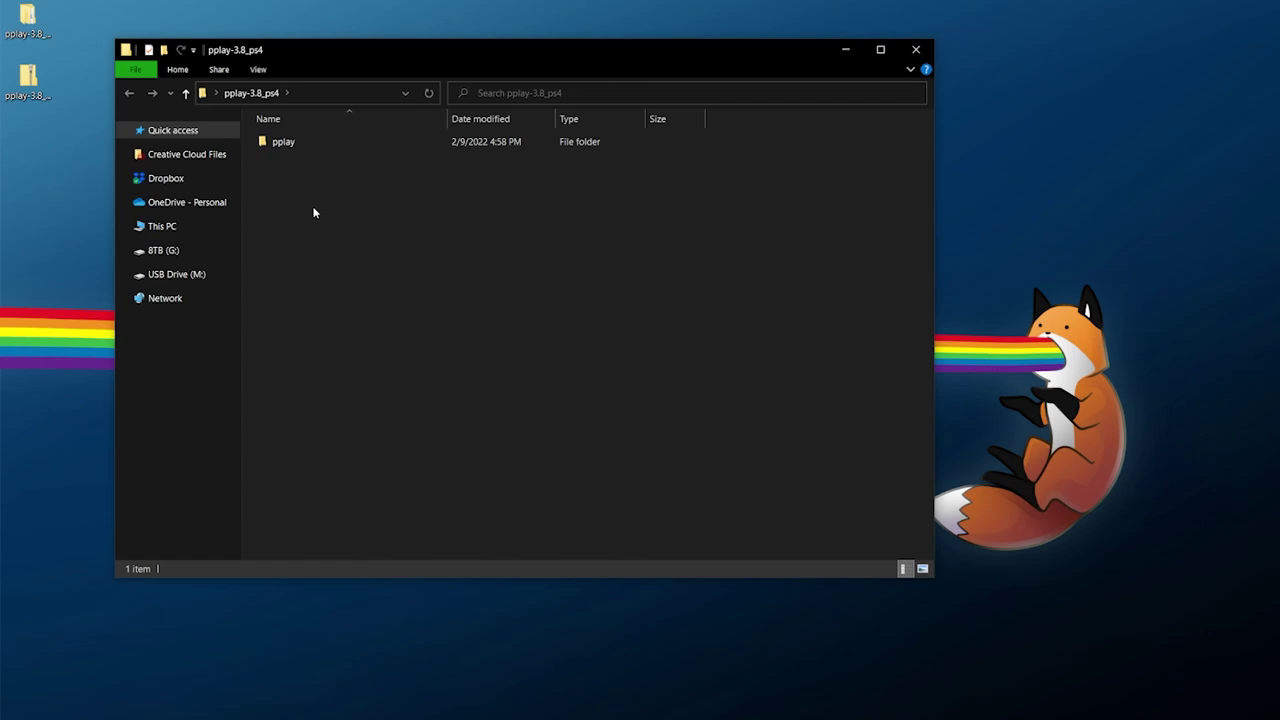
double_click(300, 142)
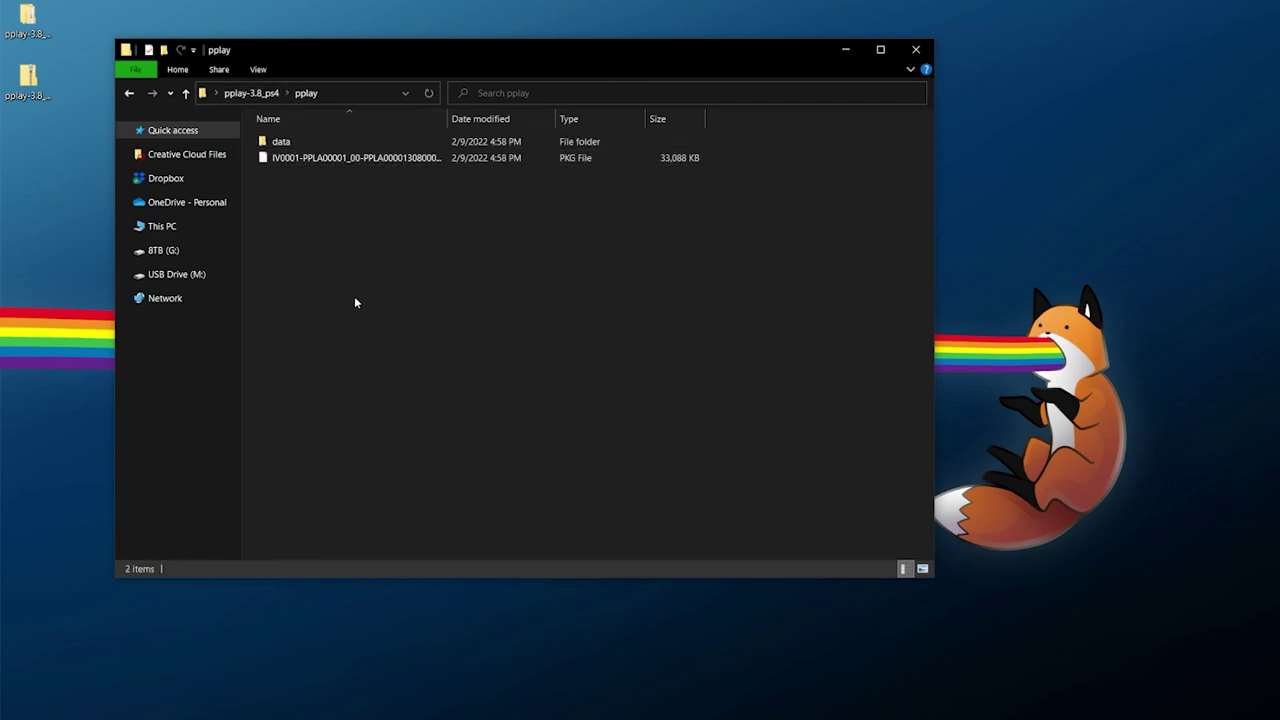
- Examine the extracted PKG file and the data folder's contents down to the mpv subfolder, and return to the pplay-3.8_ps4 folder
left_click(328, 162)
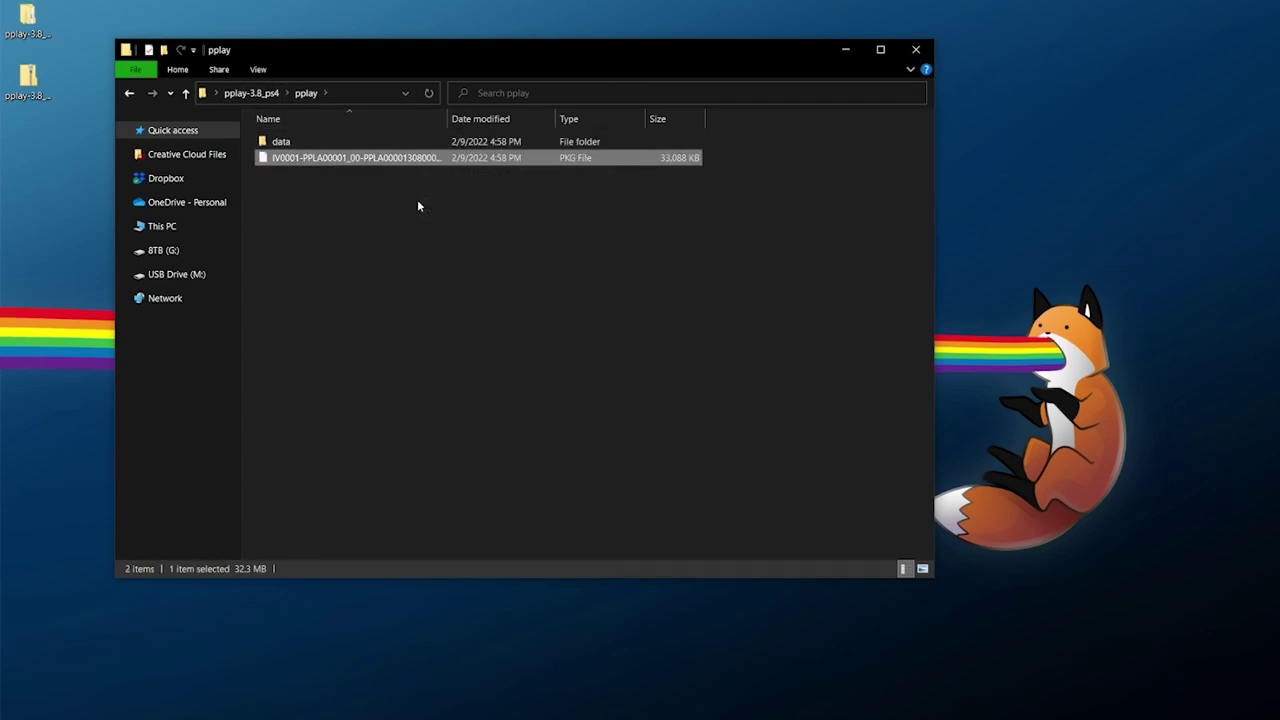
double_click(340, 142)
double_click(310, 142)
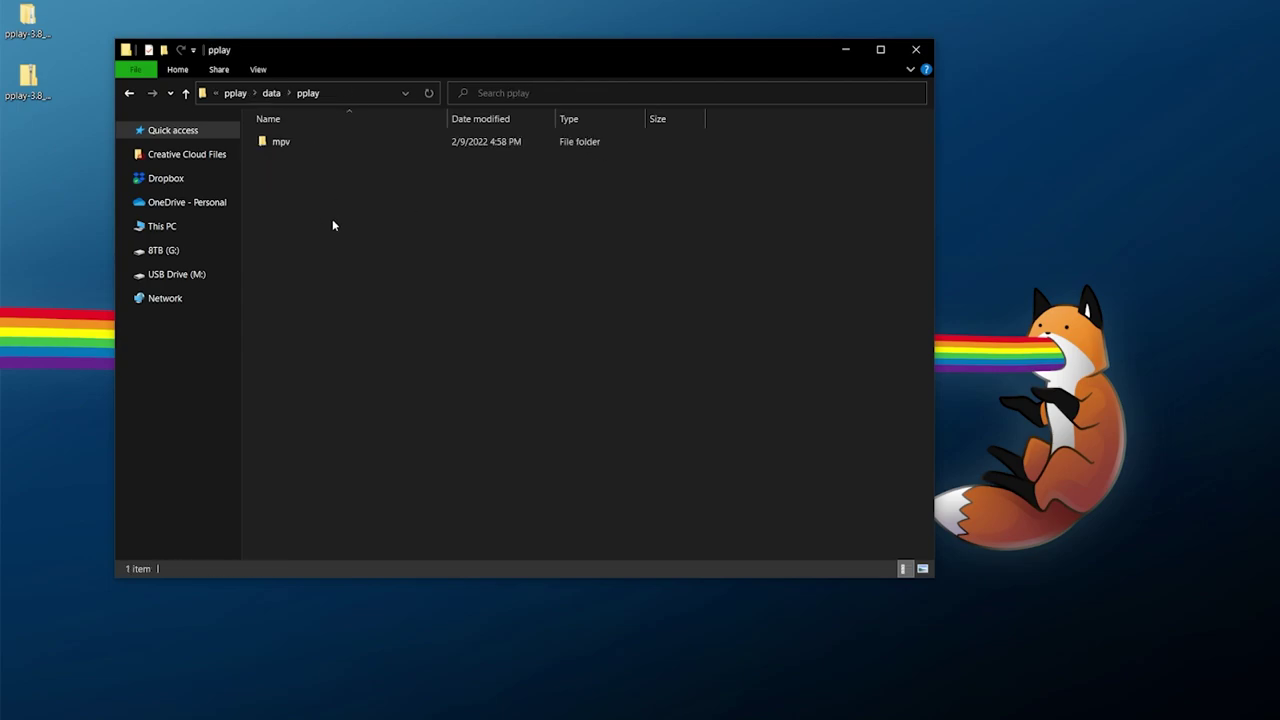
double_click(306, 141)
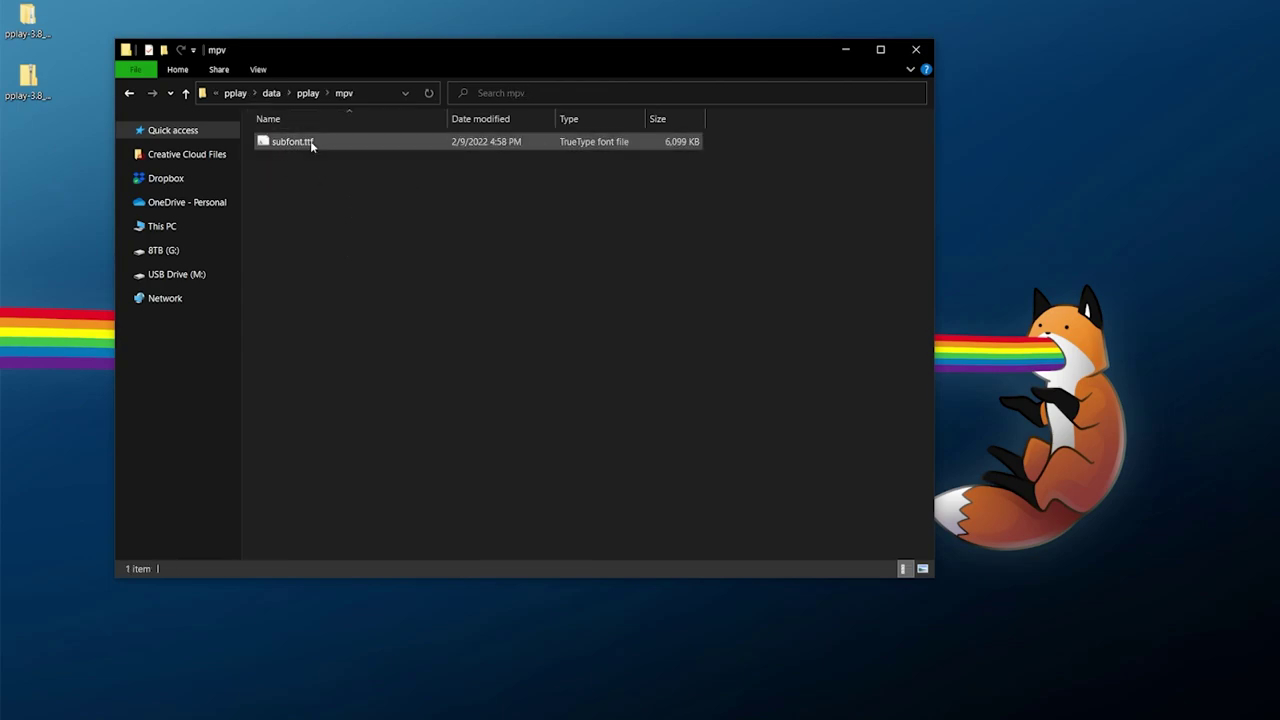
left_click(236, 93)
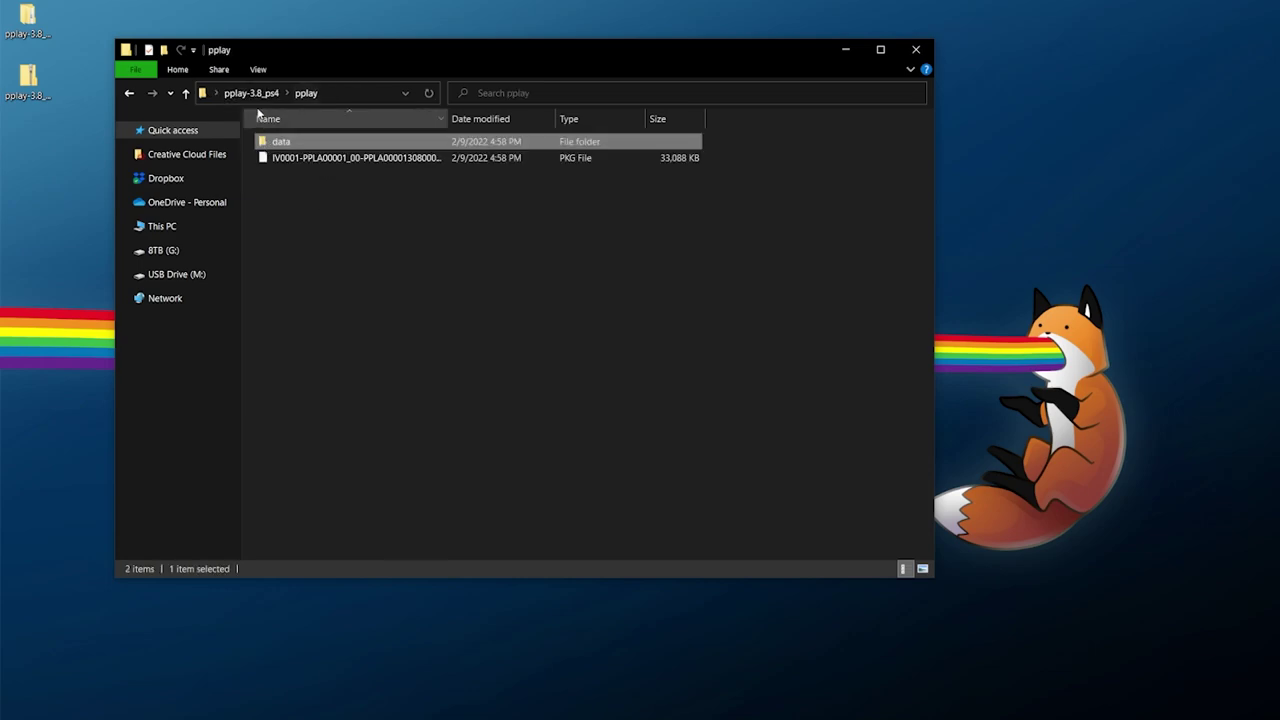
left_click(238, 93)
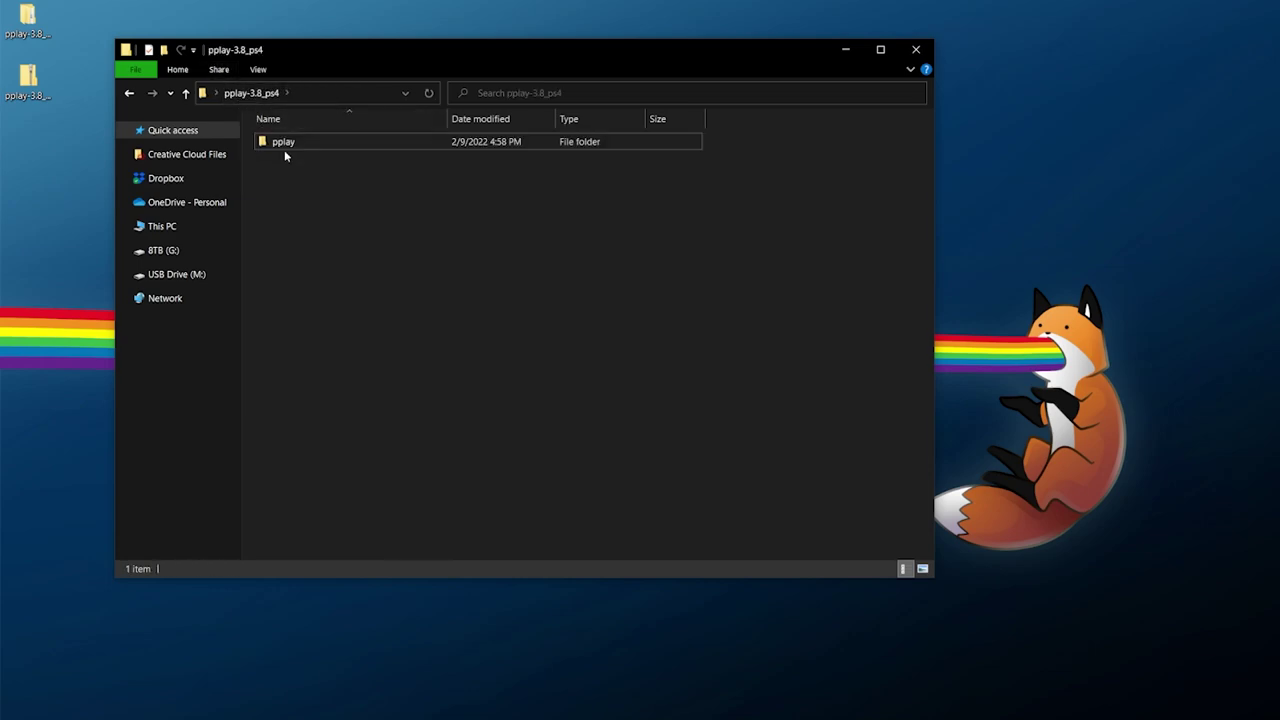
- Copy the IV0001-PPLA00001_00-PPLA000013080000.pkg file from the extracted pplay folder
double_click(282, 142)
left_click(310, 160)
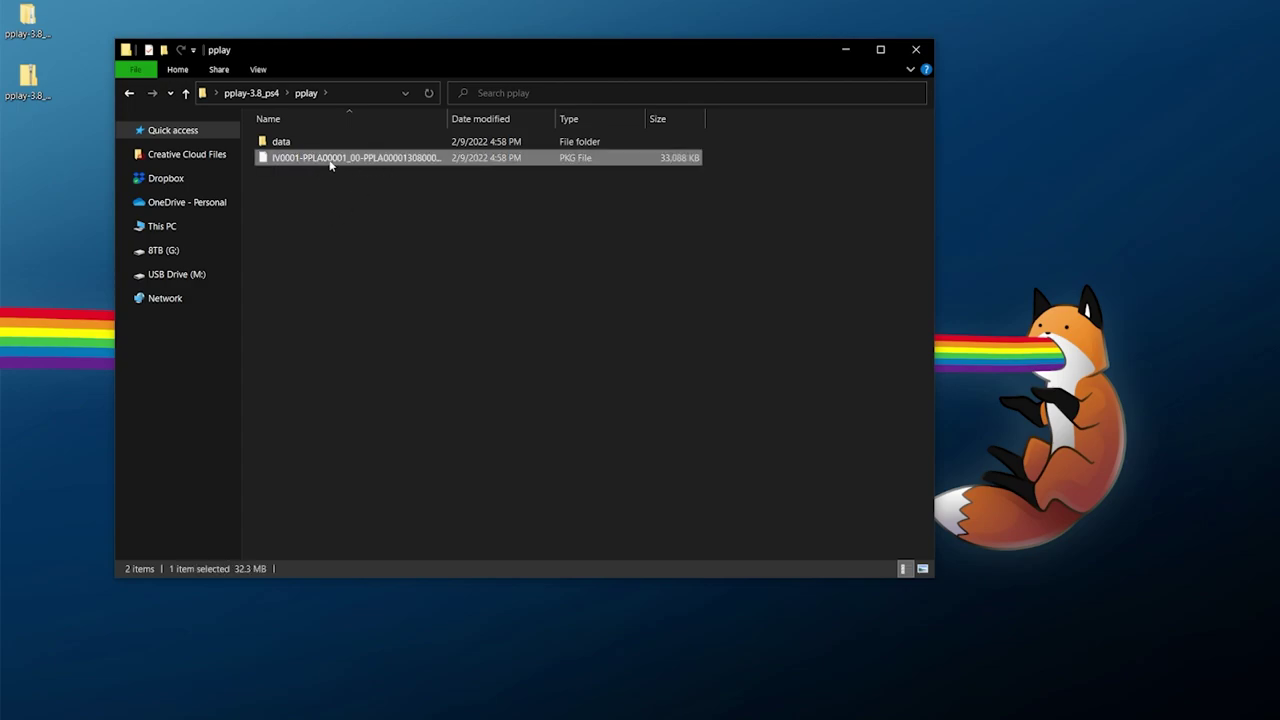
right_click(345, 162)
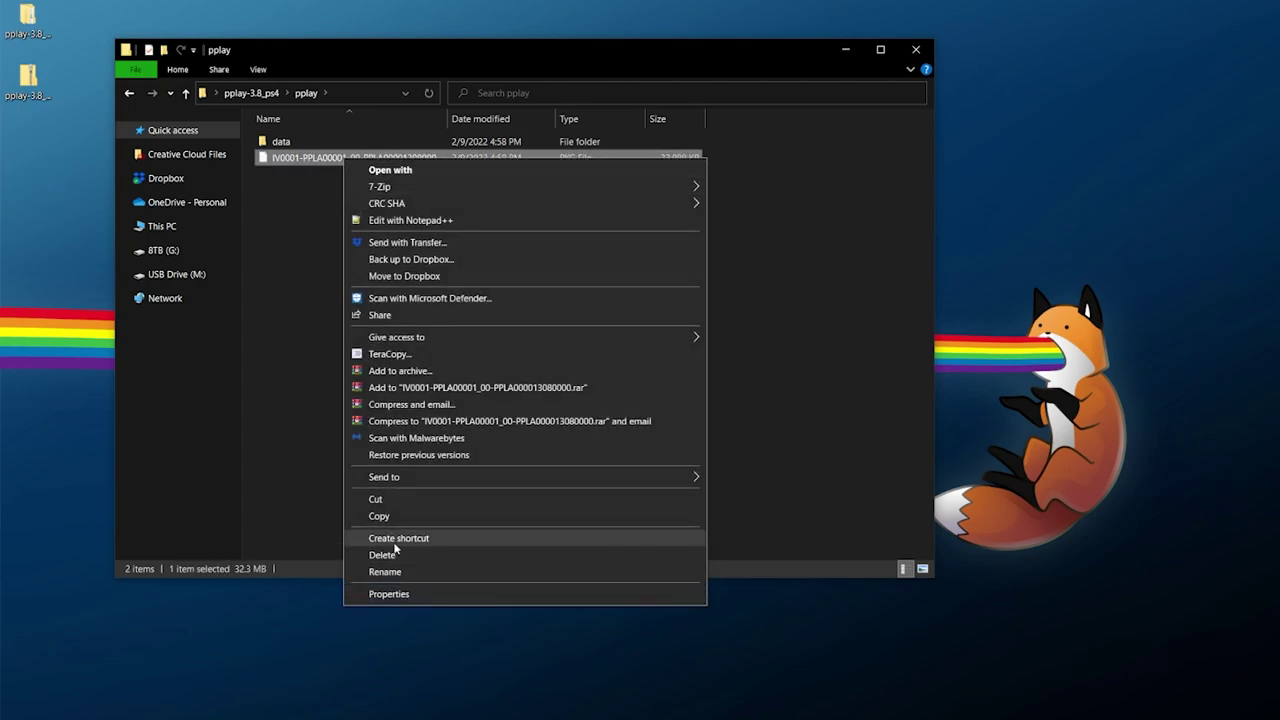
left_click(372, 516)
- Check the file system of USB Drive (M:) in its properties
left_click(160, 226)
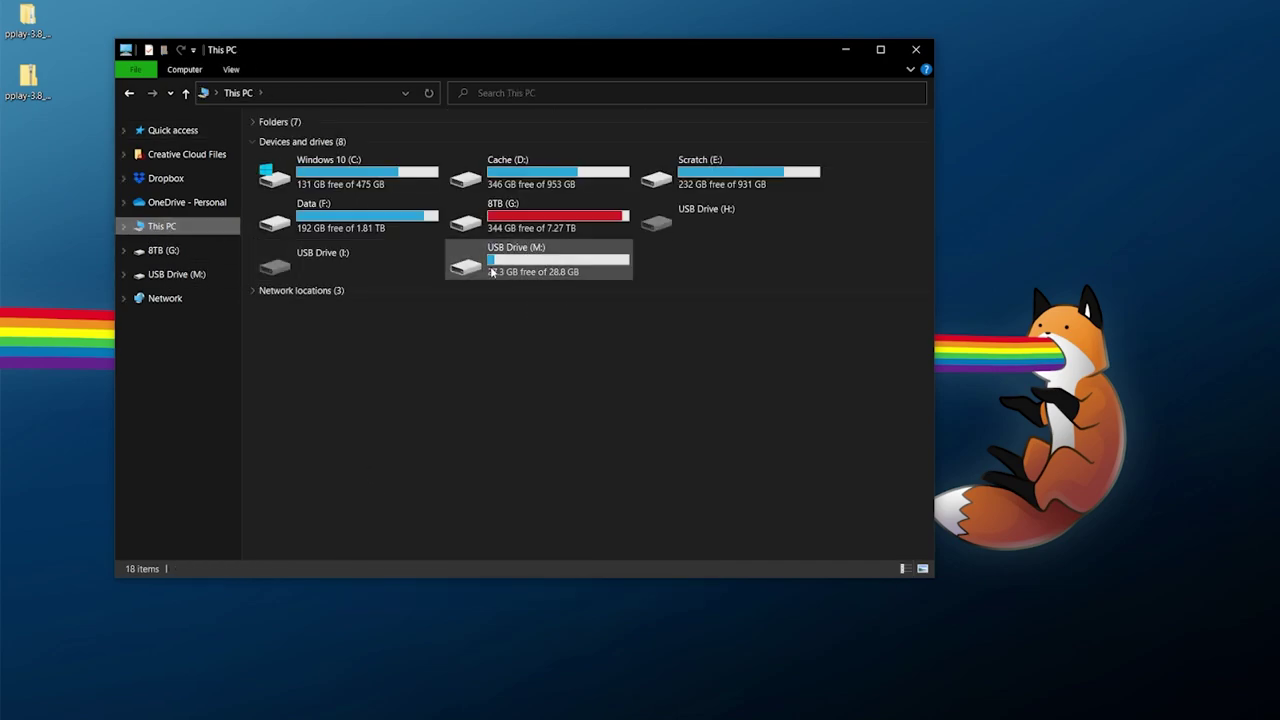
left_click(566, 276)
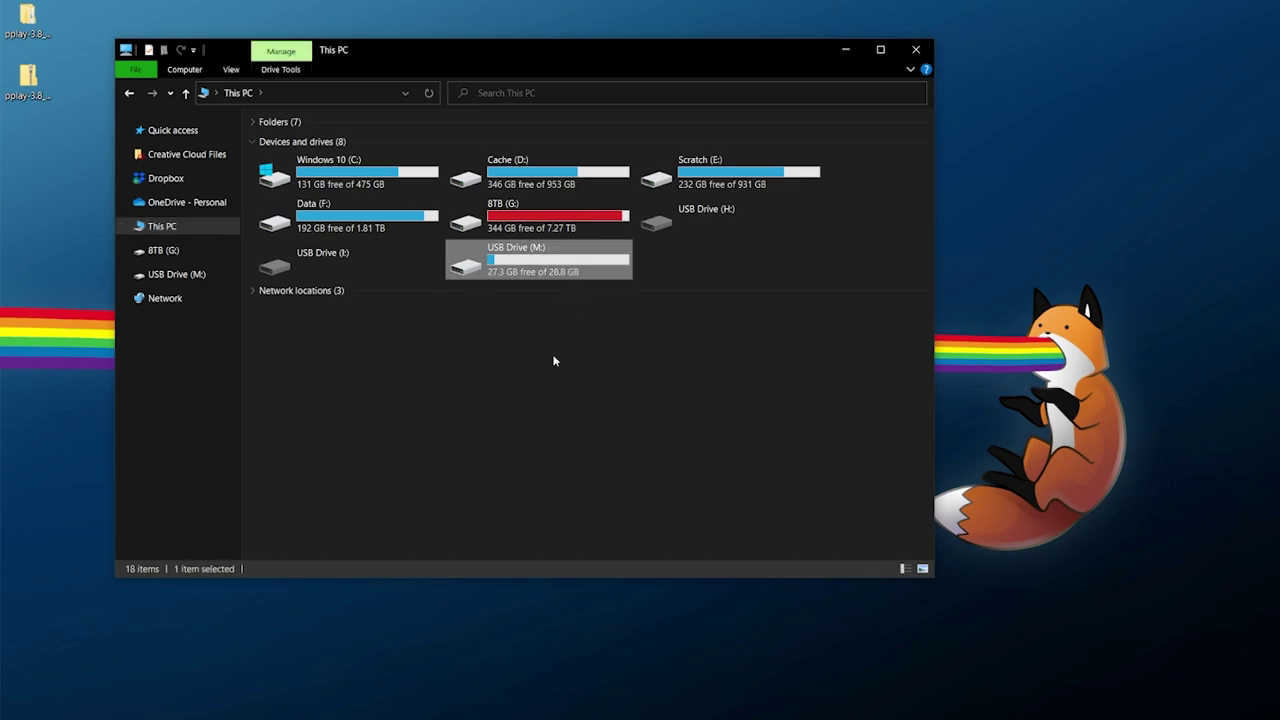
right_click(497, 262)
key("r")
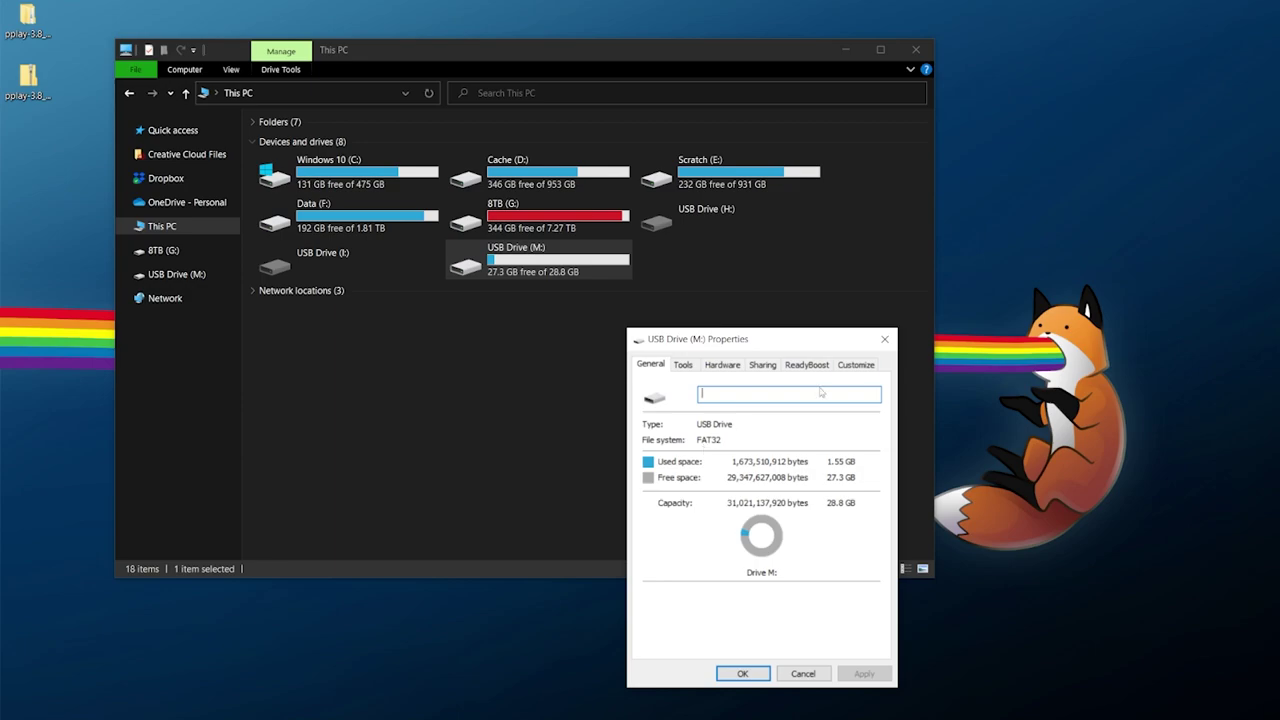
left_click(884, 341)
- Paste the copied PKG file into the root of USB Drive (M:)
double_click(535, 262)
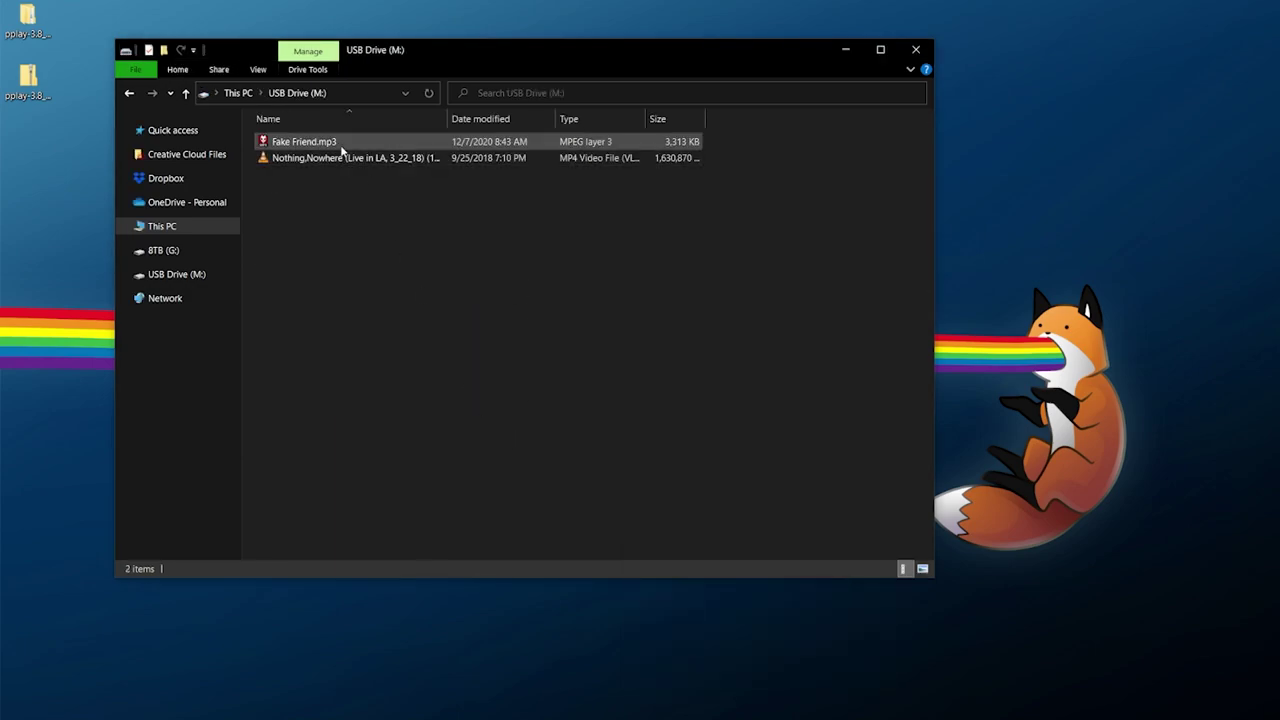
key("ctrl+a")
left_click(420, 290)
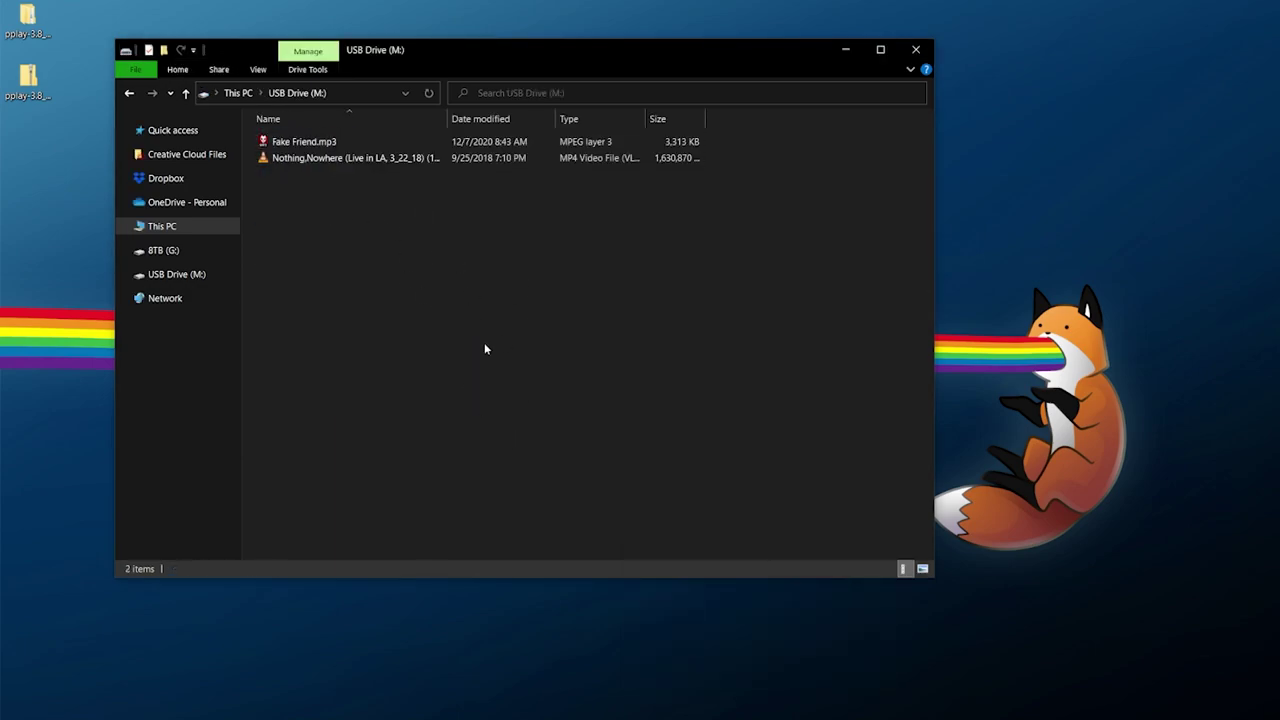
right_click(318, 195)
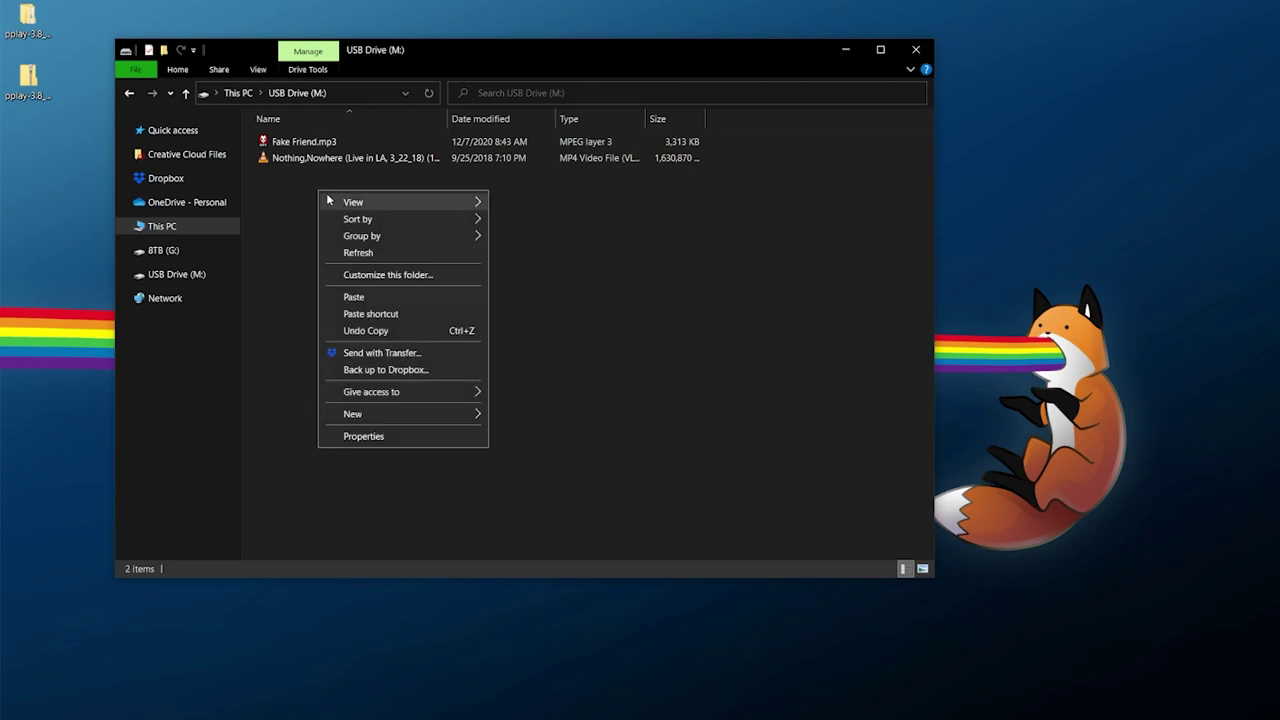
left_click(400, 297)
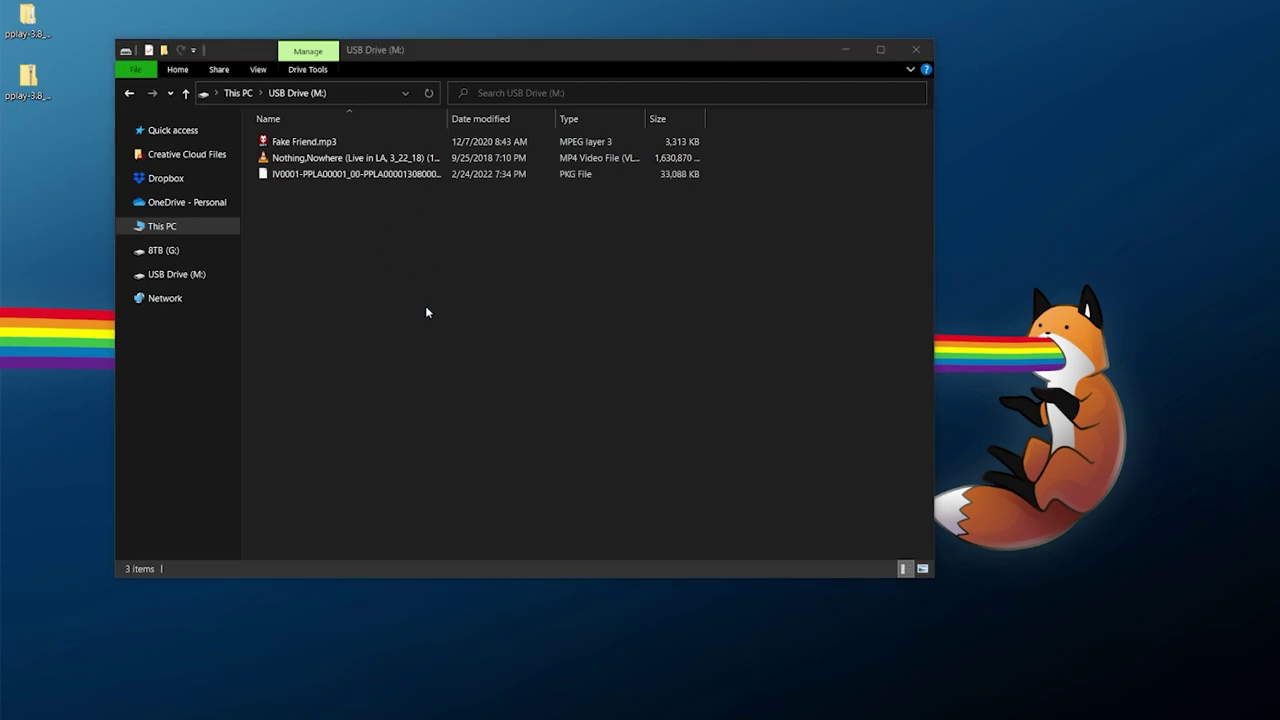
left_click(338, 176)
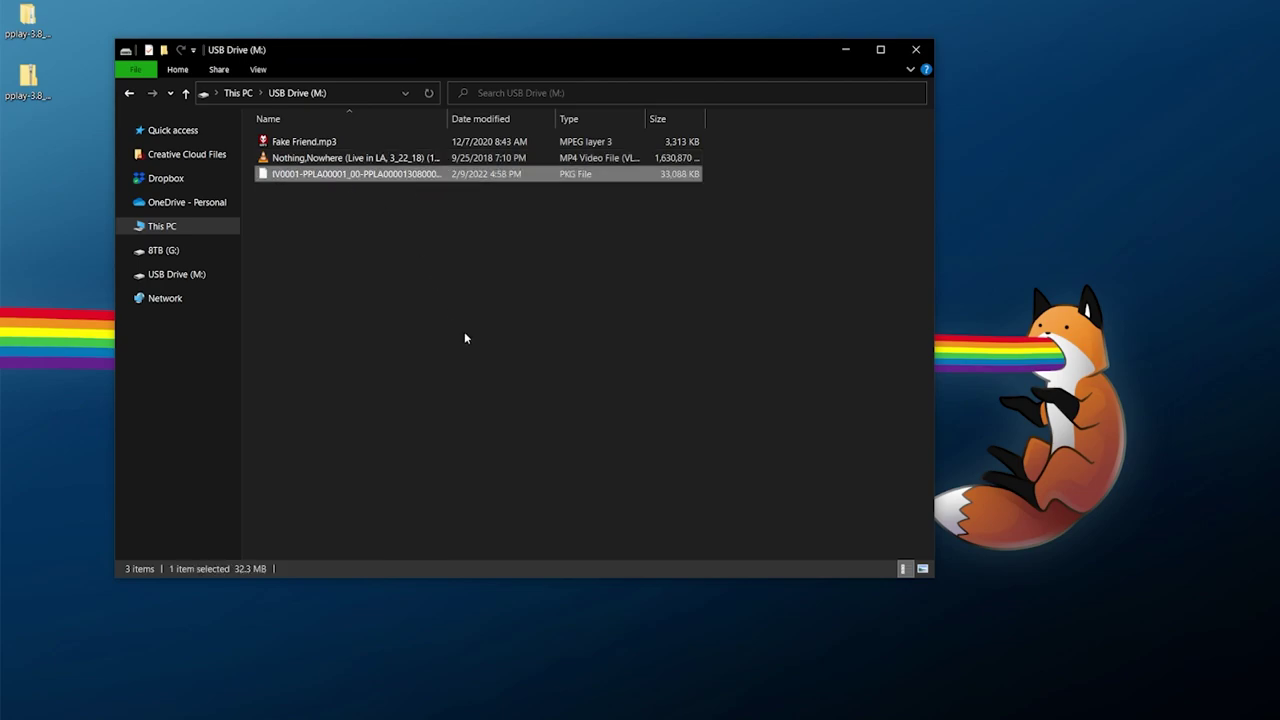
- Review the contents of the extracted pplay folder and the PKG file on the USB drive
double_click(27, 20)
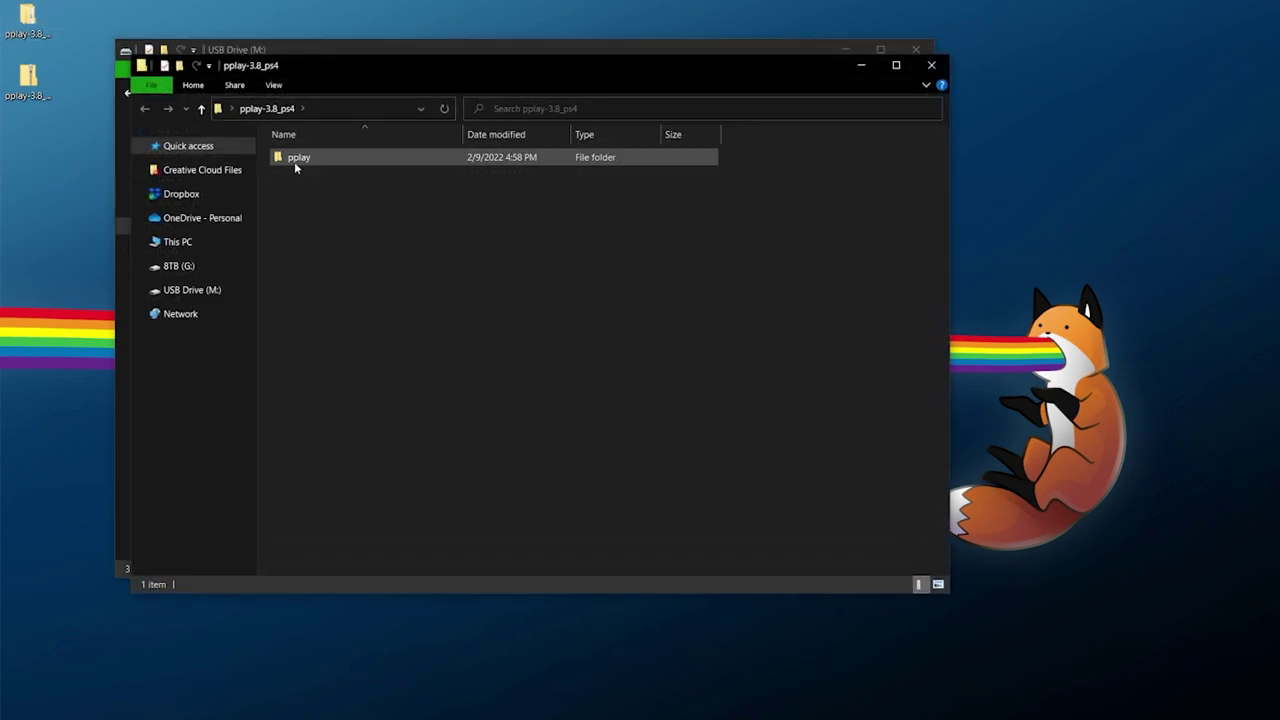
double_click(294, 160)
left_click(297, 158)
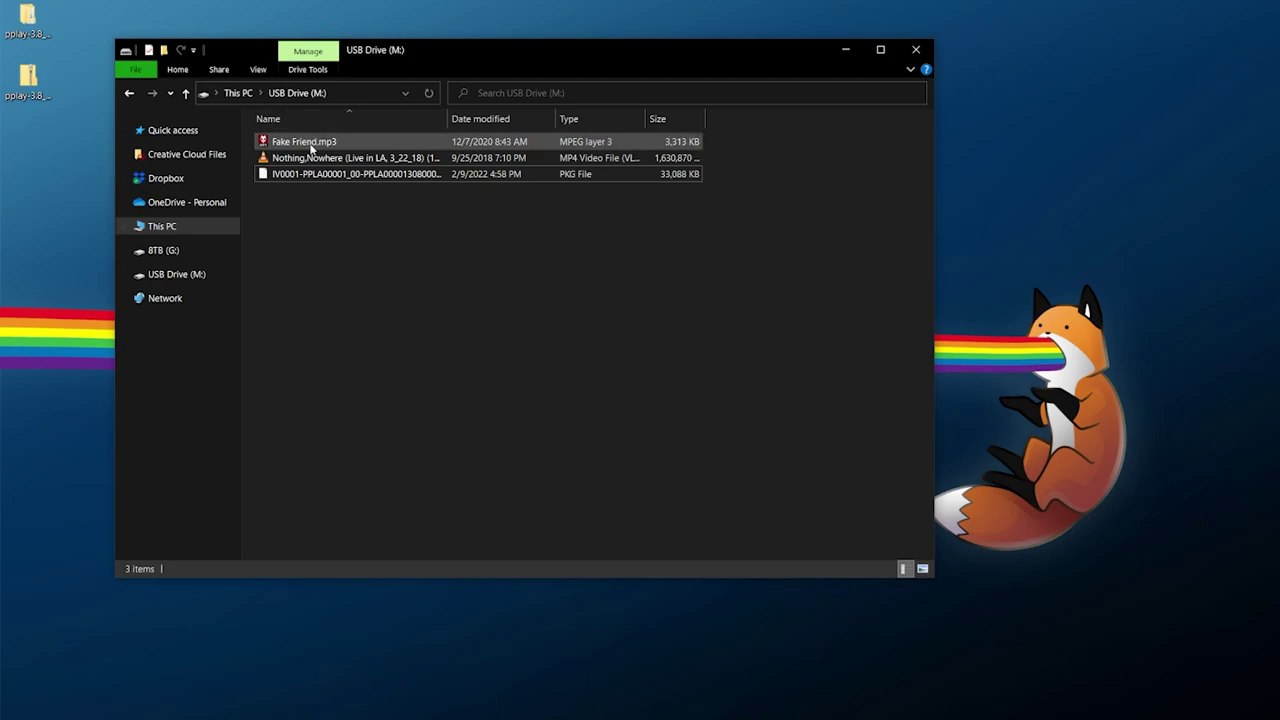
left_click(310, 175)
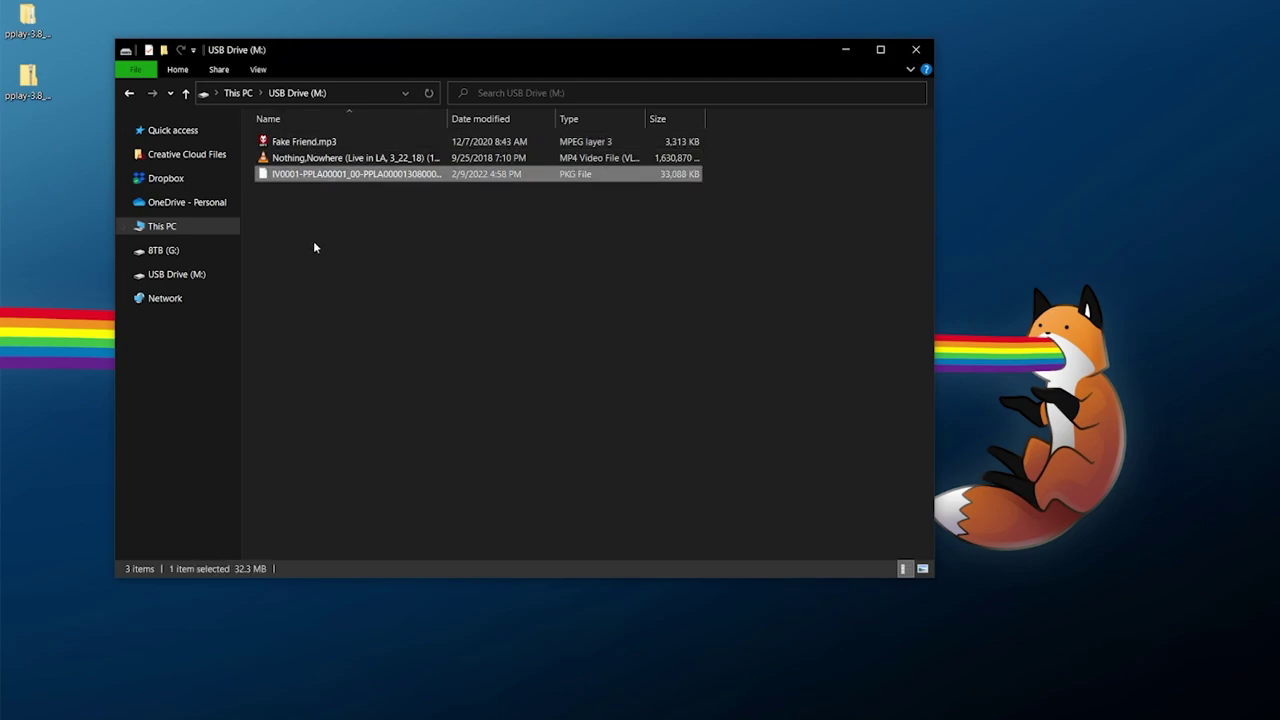
- Eject USB Drive (M:) from the computer
left_click(160, 226)
right_click(486, 264)
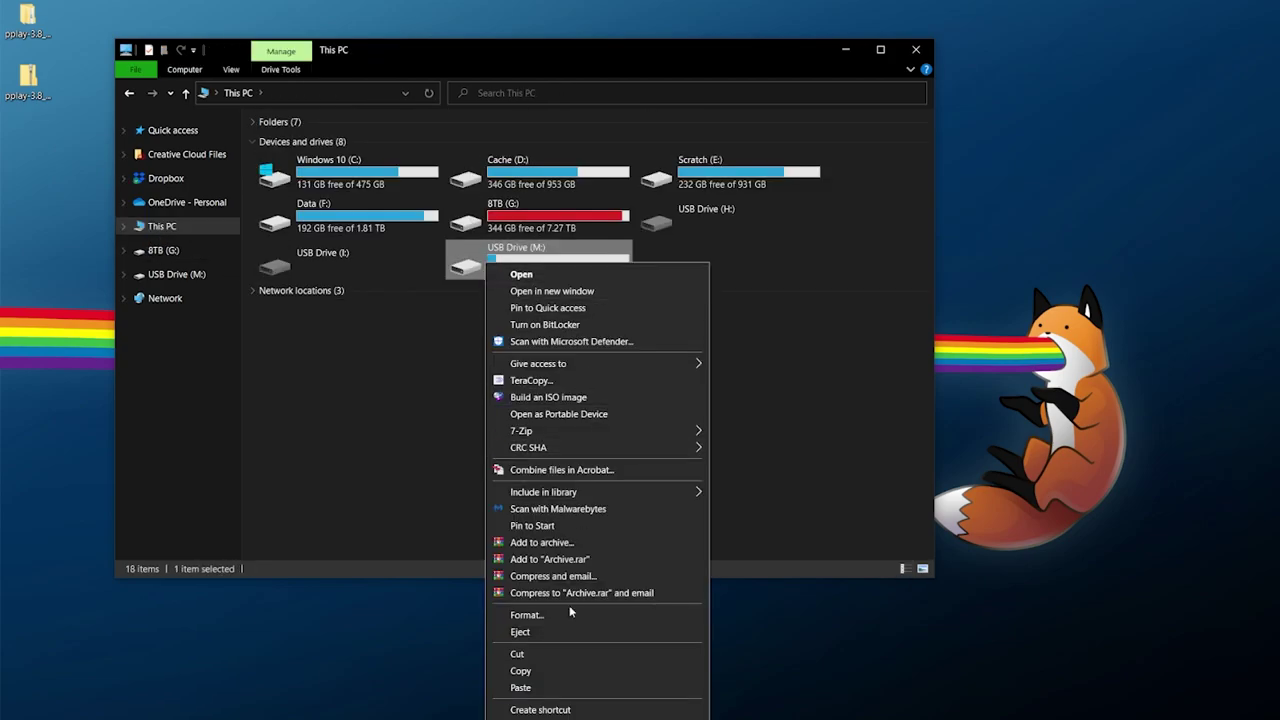
left_click(534, 633)
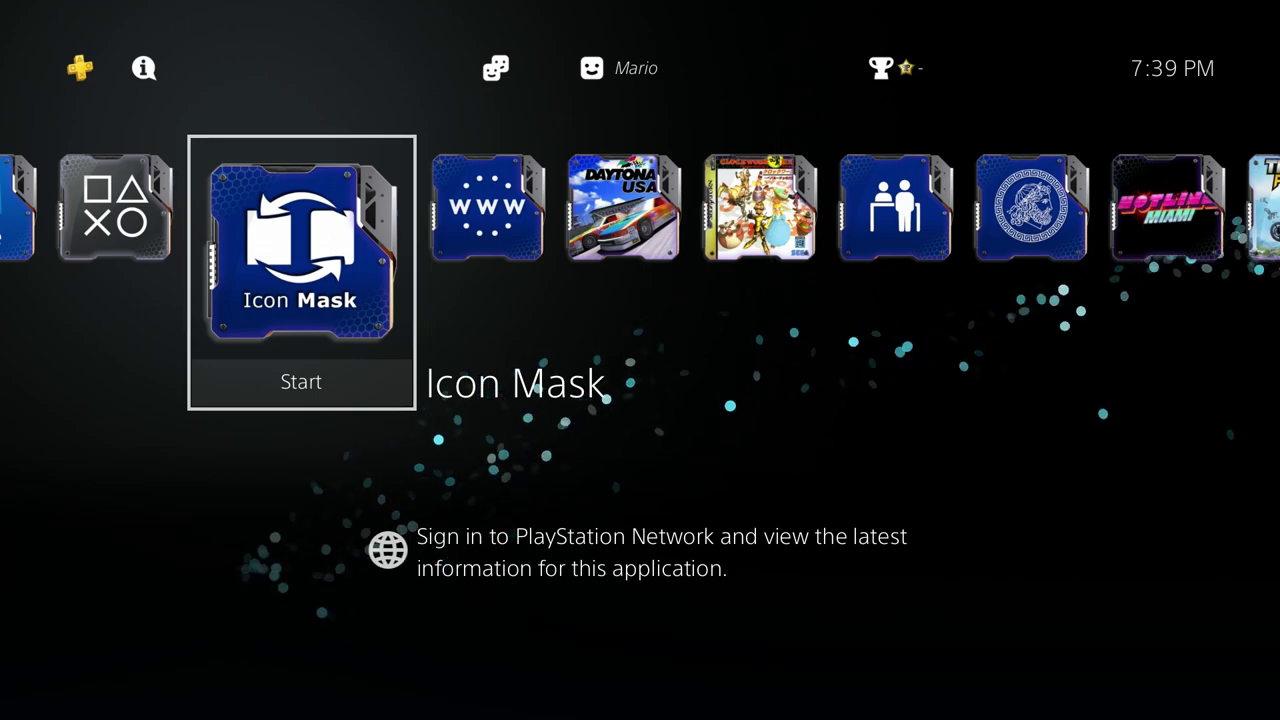
- Switch to the PS4 and open the GoldHEN section of its settings
key("Up")
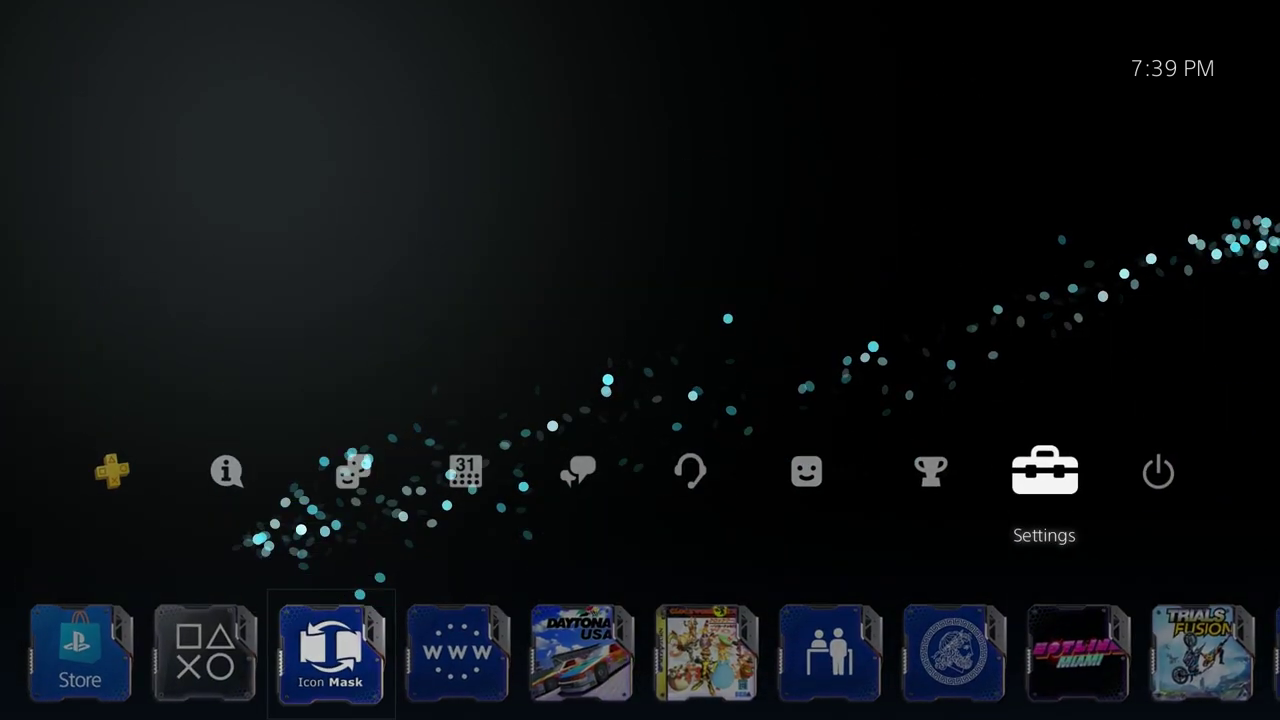
key("Return")
key("Up")
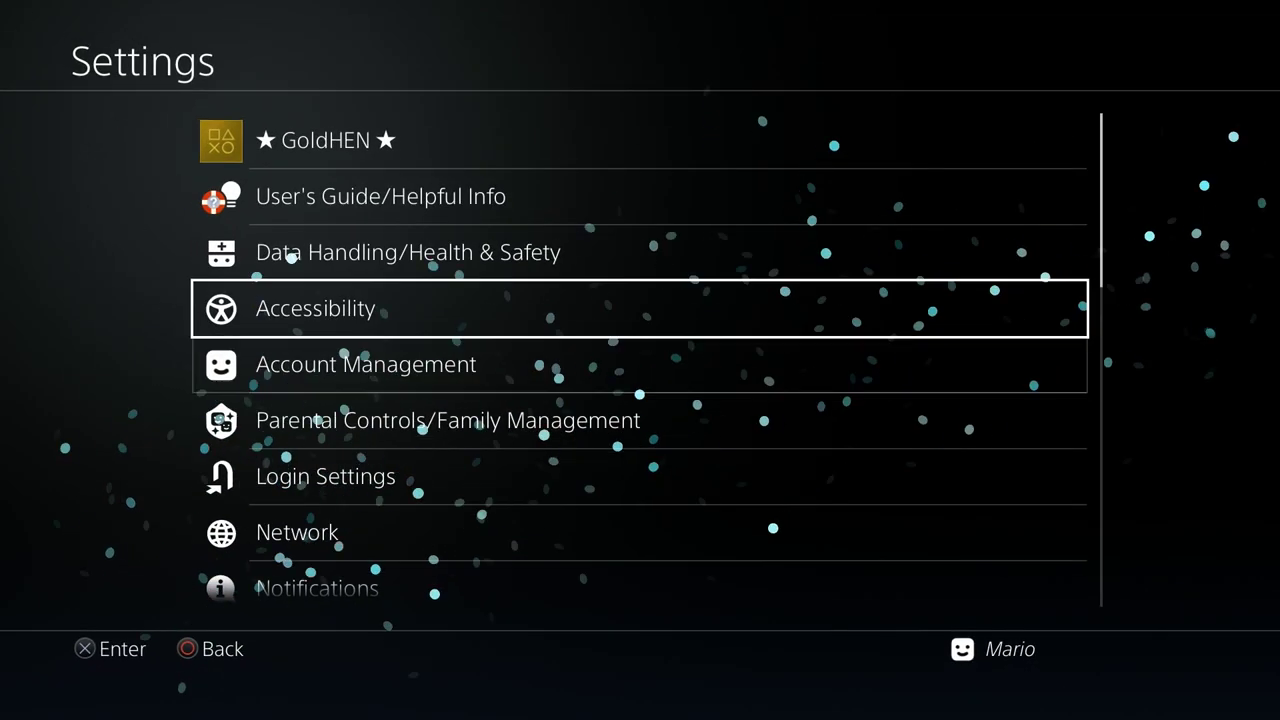
key("Up")
key("Up")
key("Up")
key("Return")
- Install IV0001-PPLA00001_00-PPLA000013080000.pkg with the GoldHEN Package Installer and return to the GoldHEN options
key("Down")
key("Down")
key("Return")
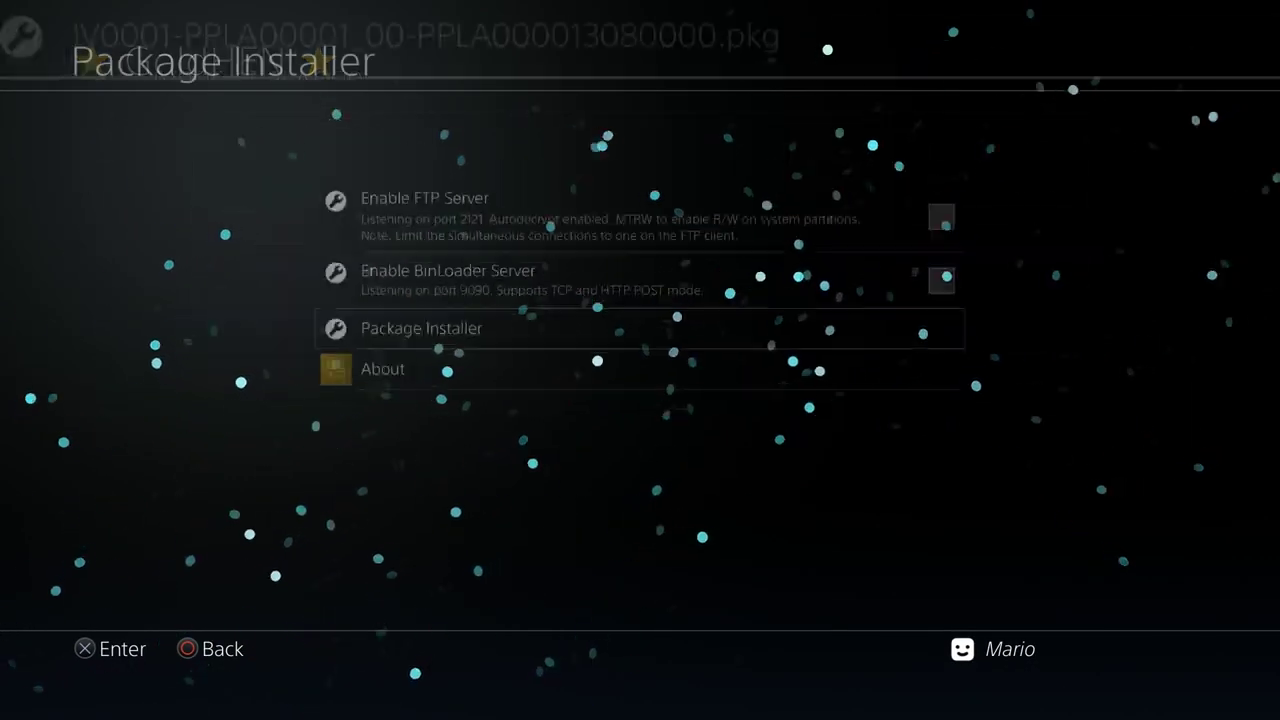
key("Return")
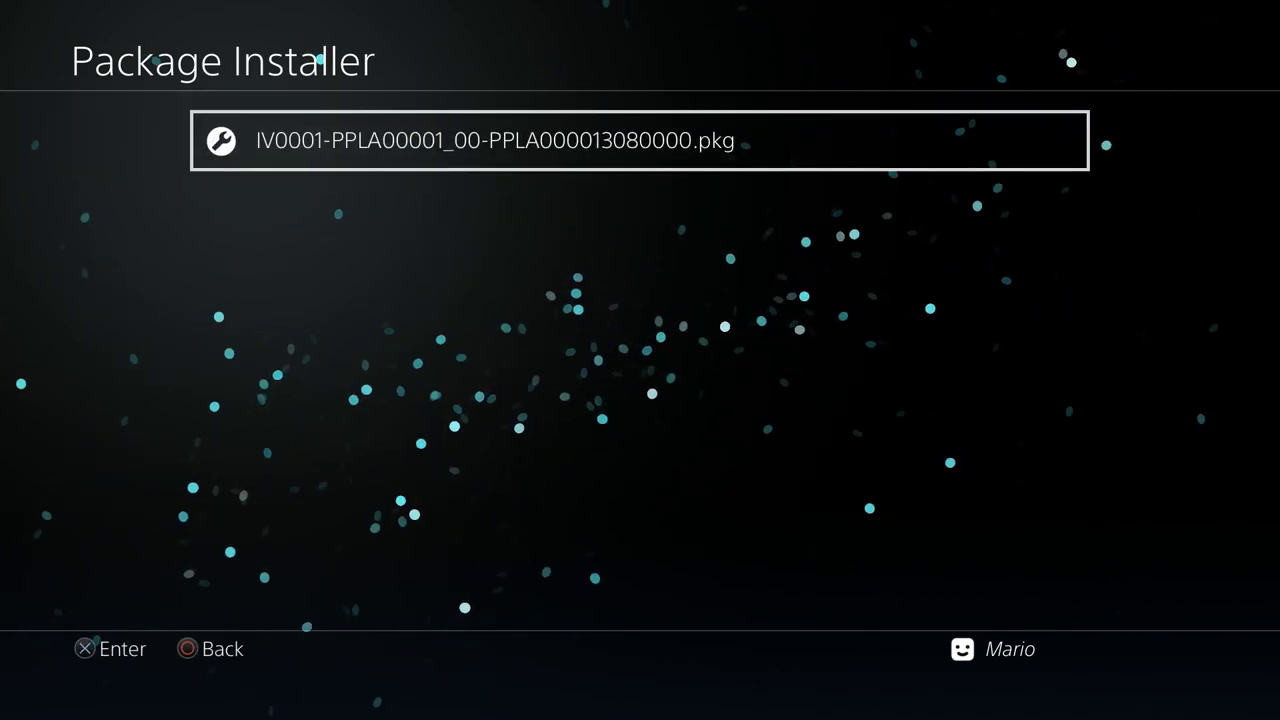
key("Escape")
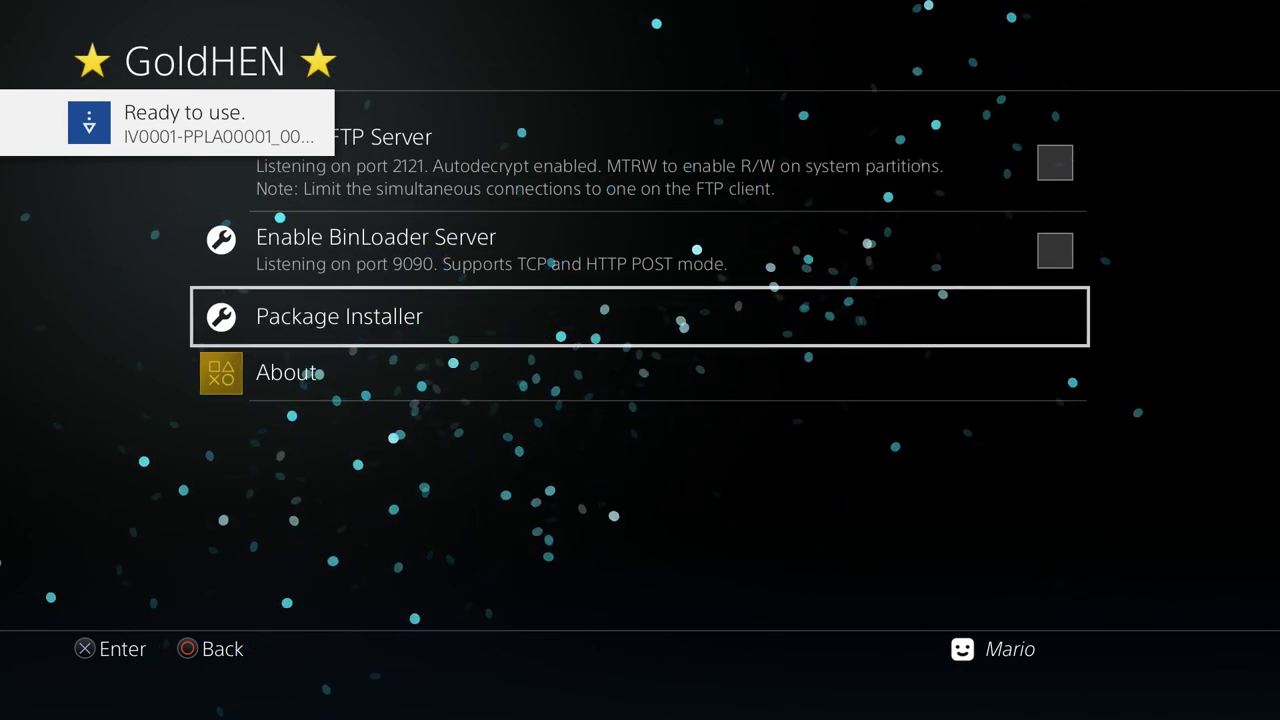
- Enable the FTP server in the GoldHEN settings
key("Up")
key("Up")
key("Return")
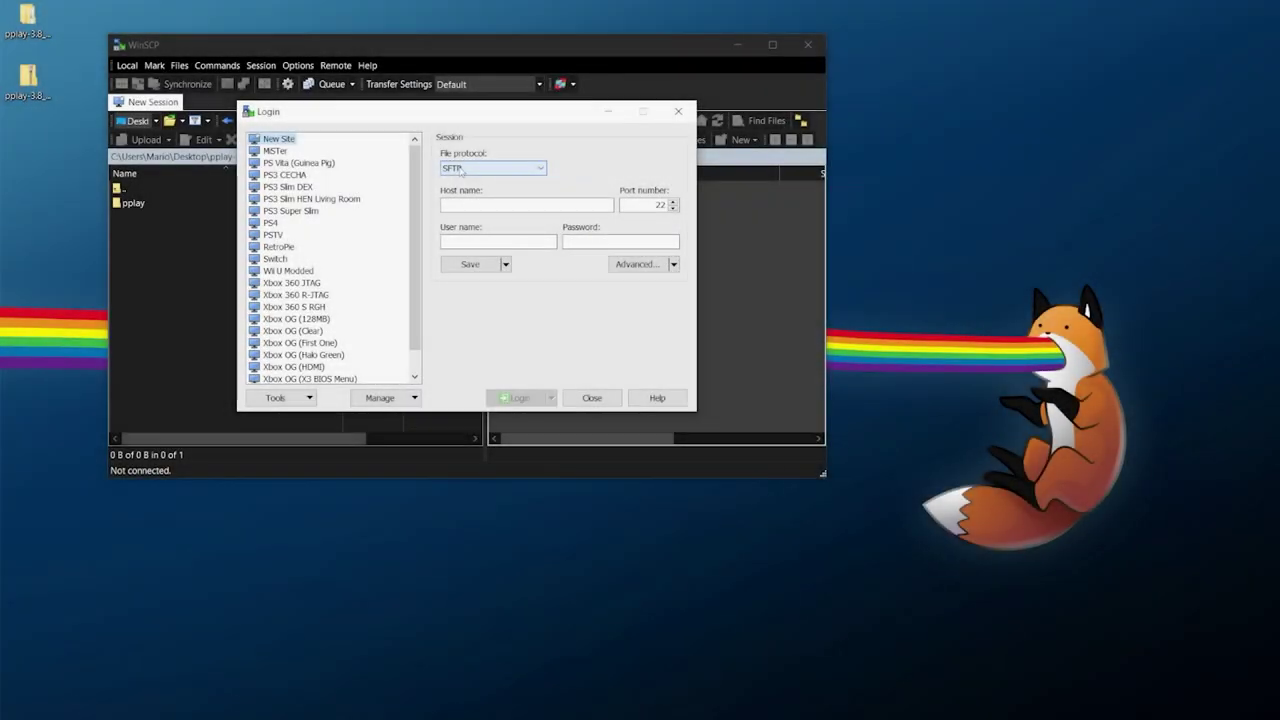
- Log in anonymously to the PS4 at 192.168.86.38 on port 2121, using FTP without encryption
left_click(467, 203)
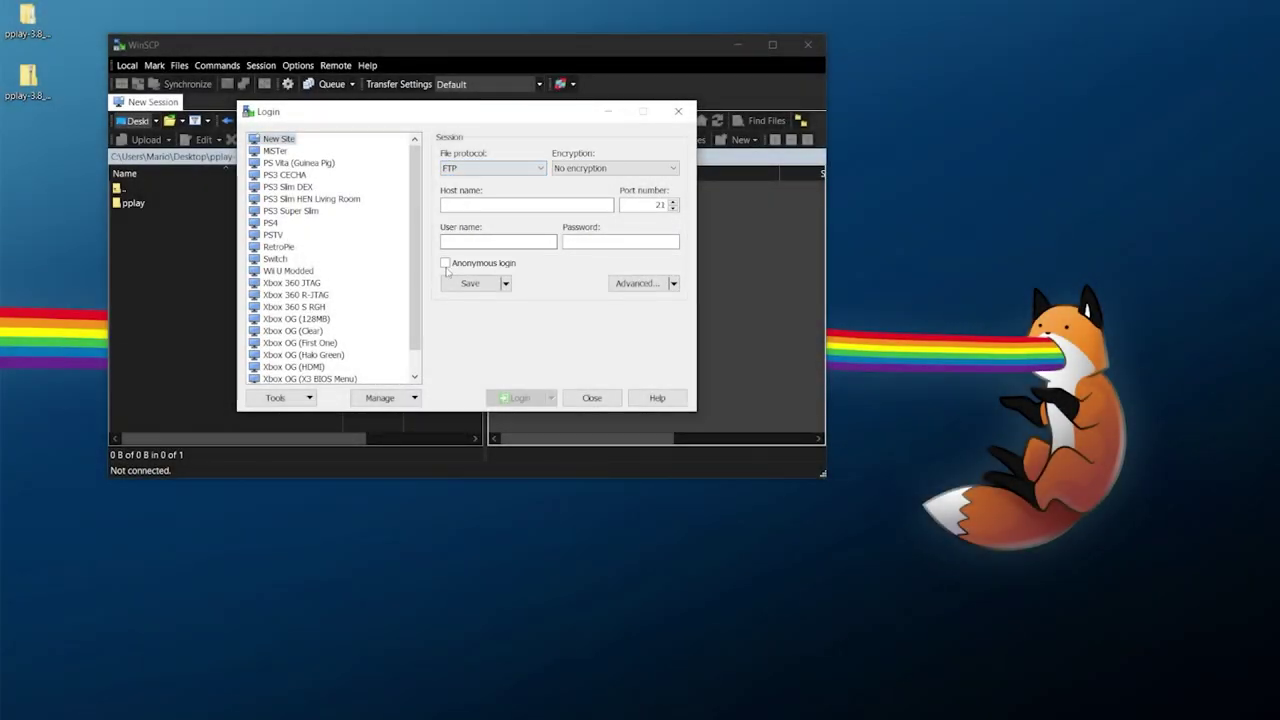
left_click(614, 168)
left_click(600, 176)
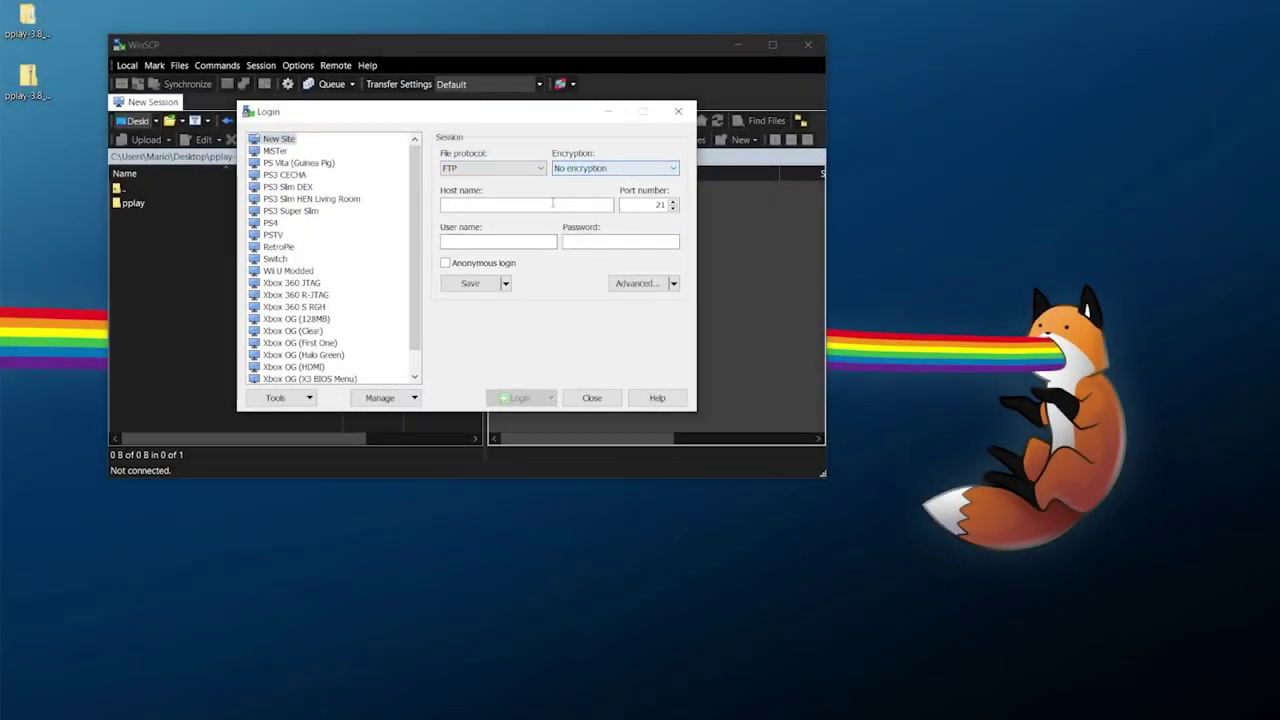
left_click(568, 206)
type("192.168.86.38")
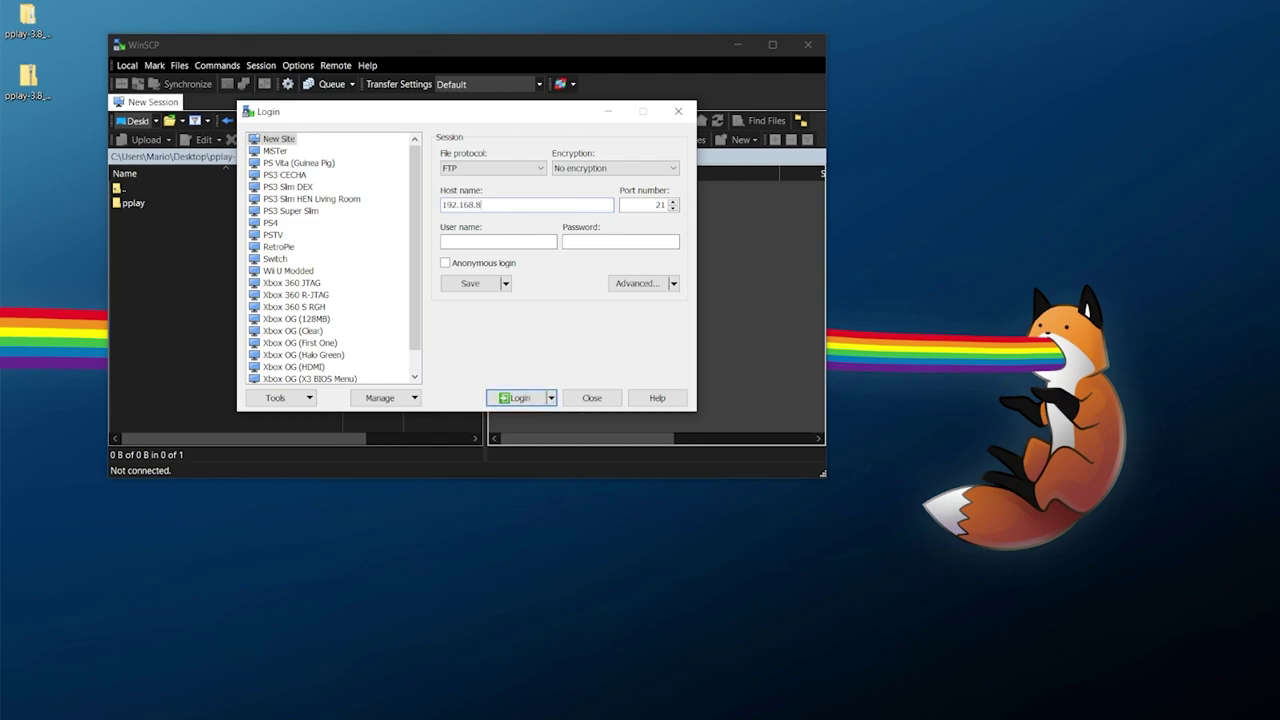
double_click(648, 203)
type("2121")
left_click(470, 263)
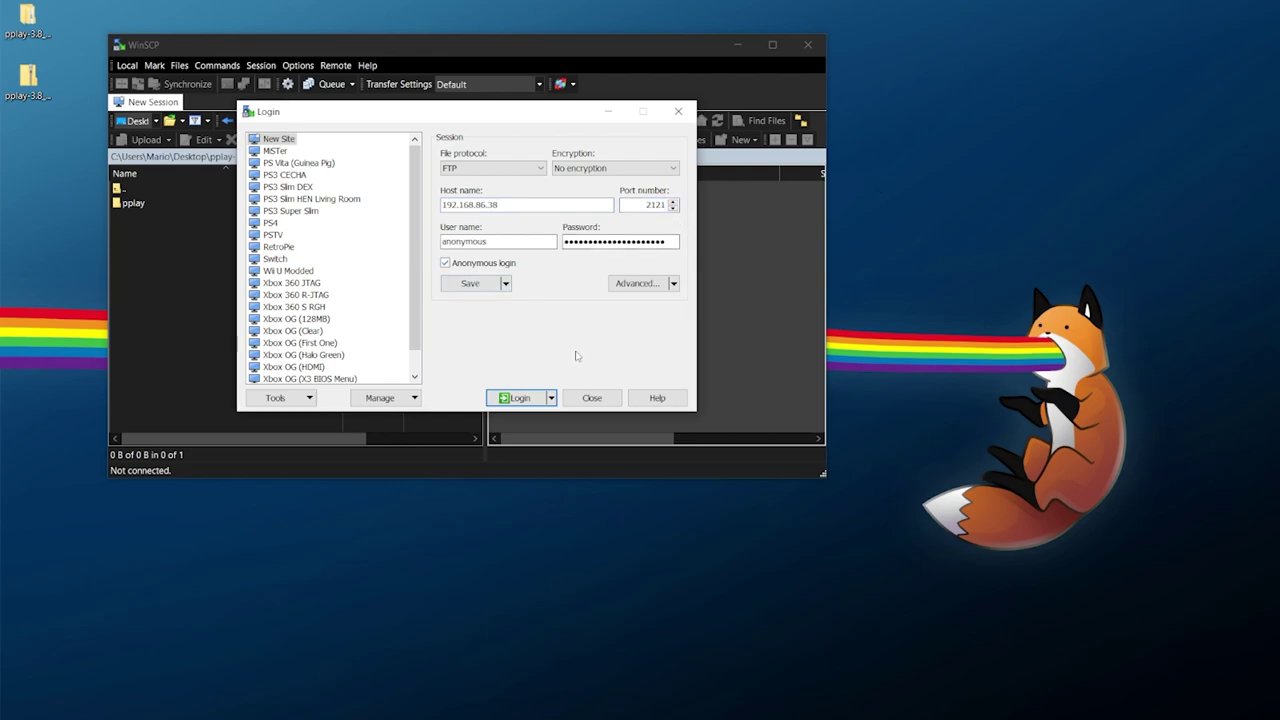
left_click(516, 397)
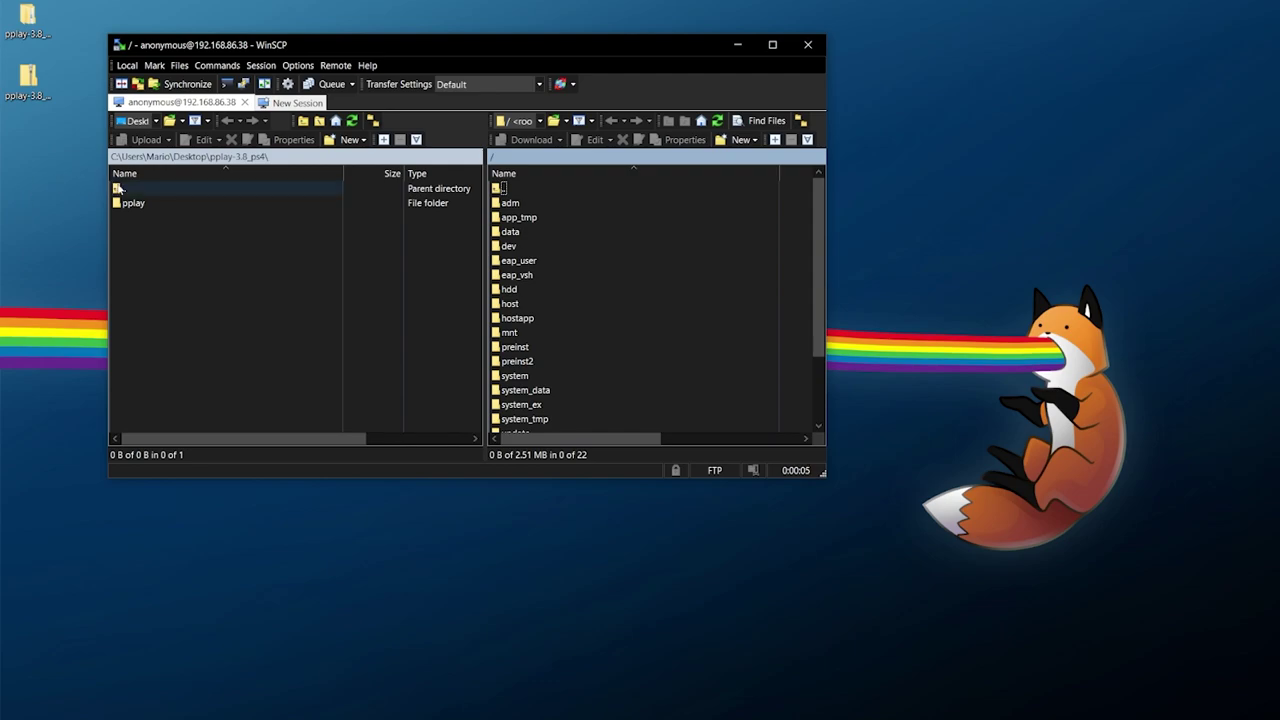
- Upload the data folder from the local pplay folder to the PS4's root directory
left_click(164, 232)
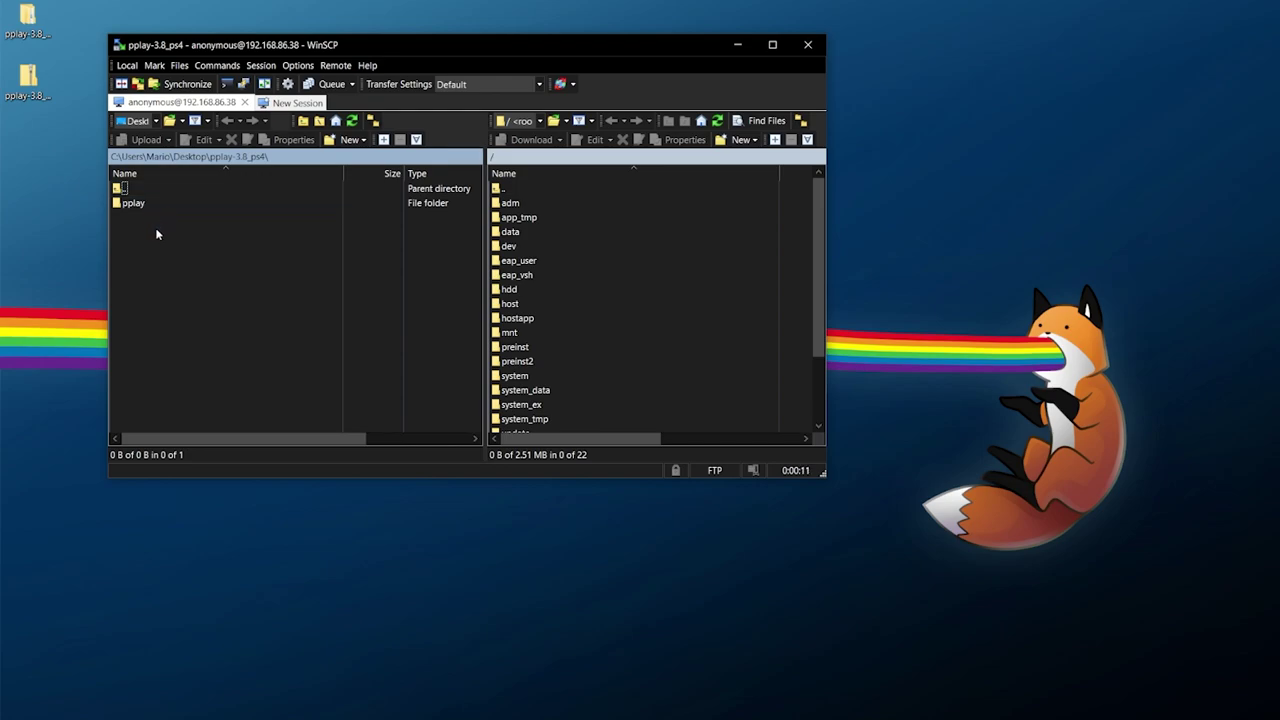
double_click(142, 205)
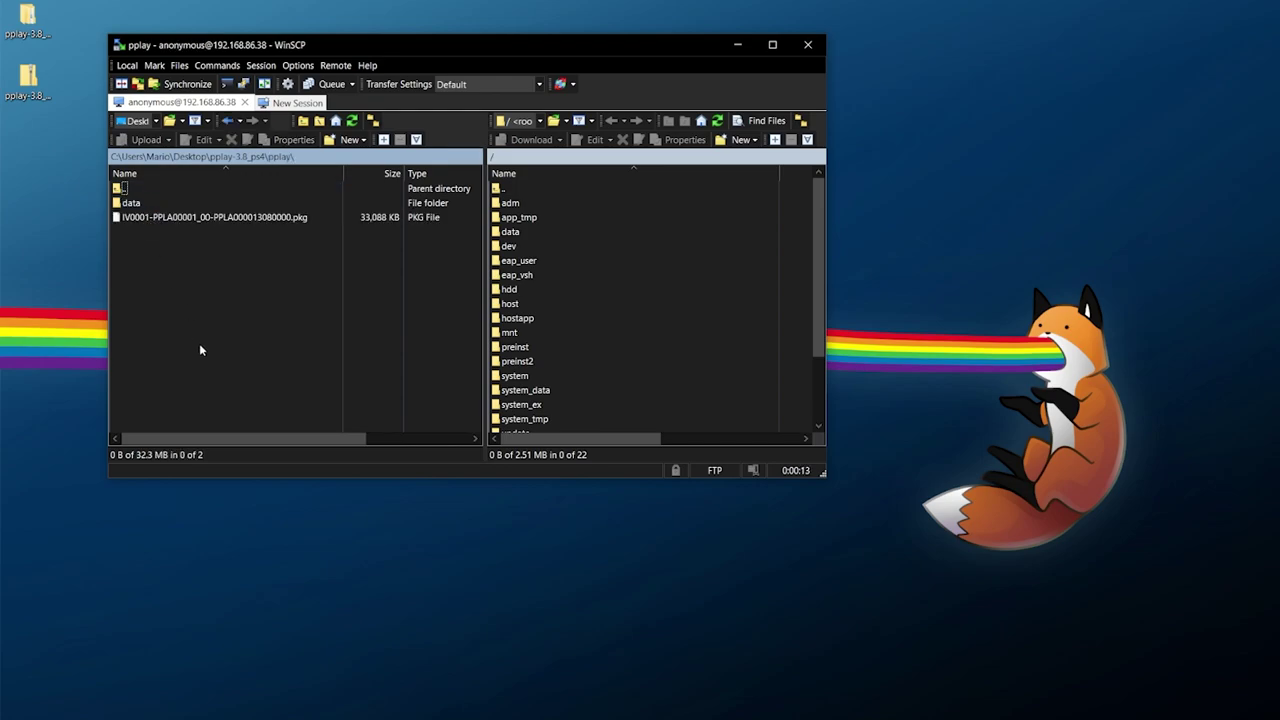
left_click(138, 204)
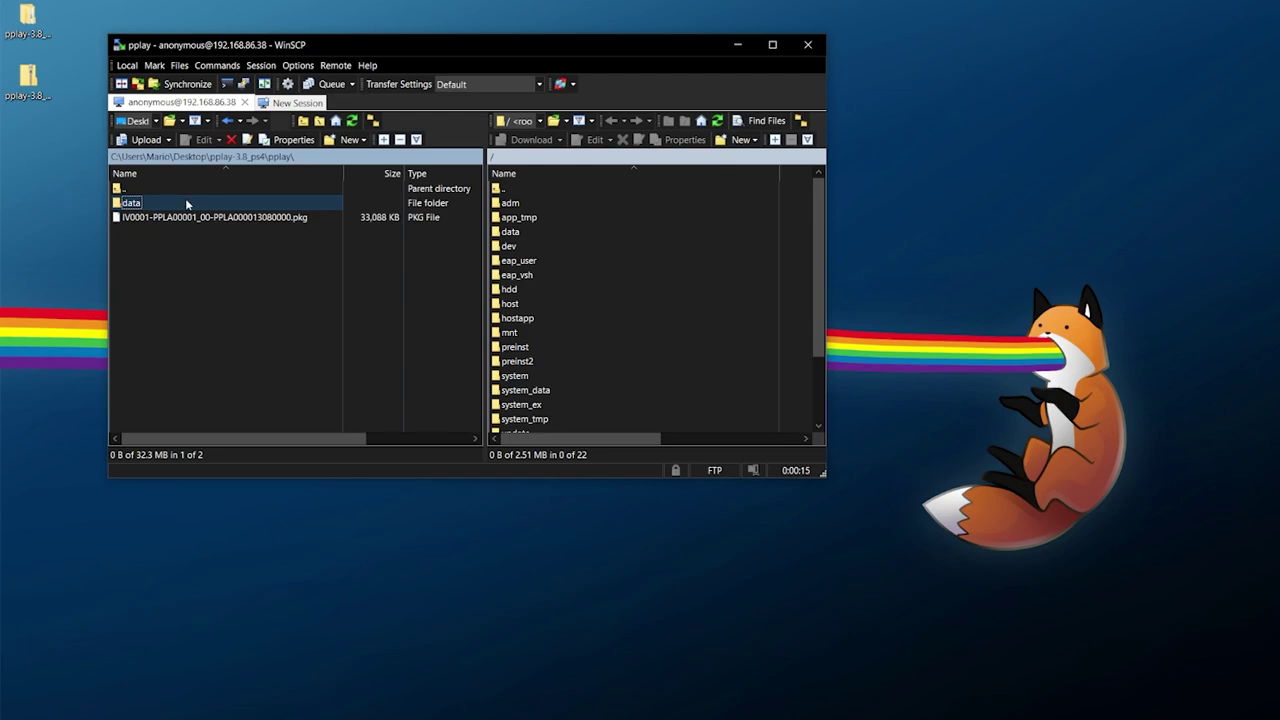
left_click(534, 194)
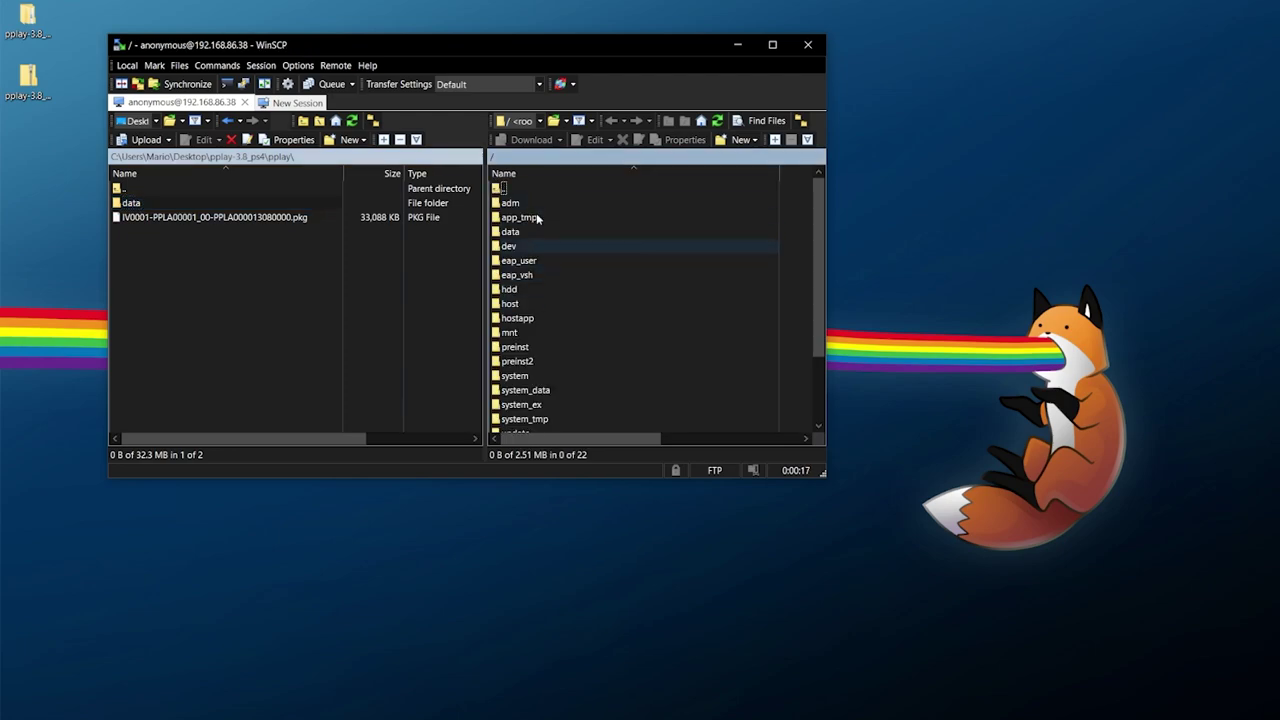
left_click(566, 232)
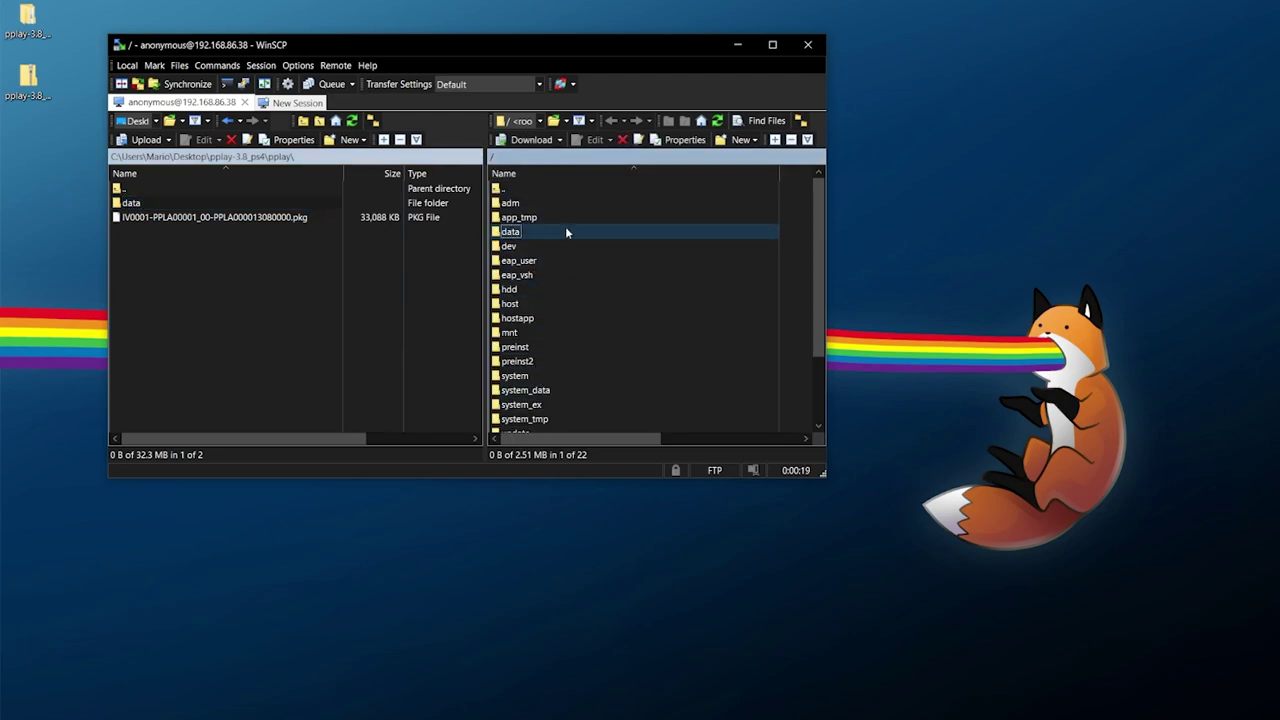
left_click(137, 205)
right_click(164, 211)
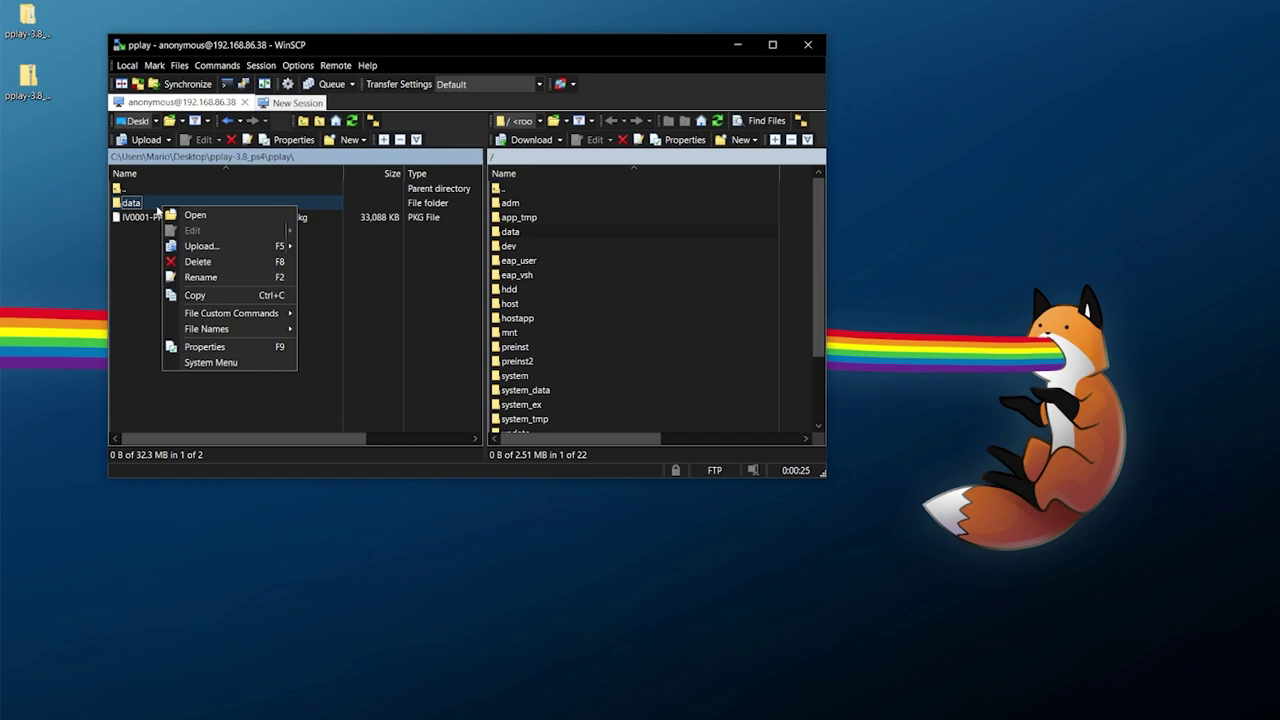
left_click(205, 246)
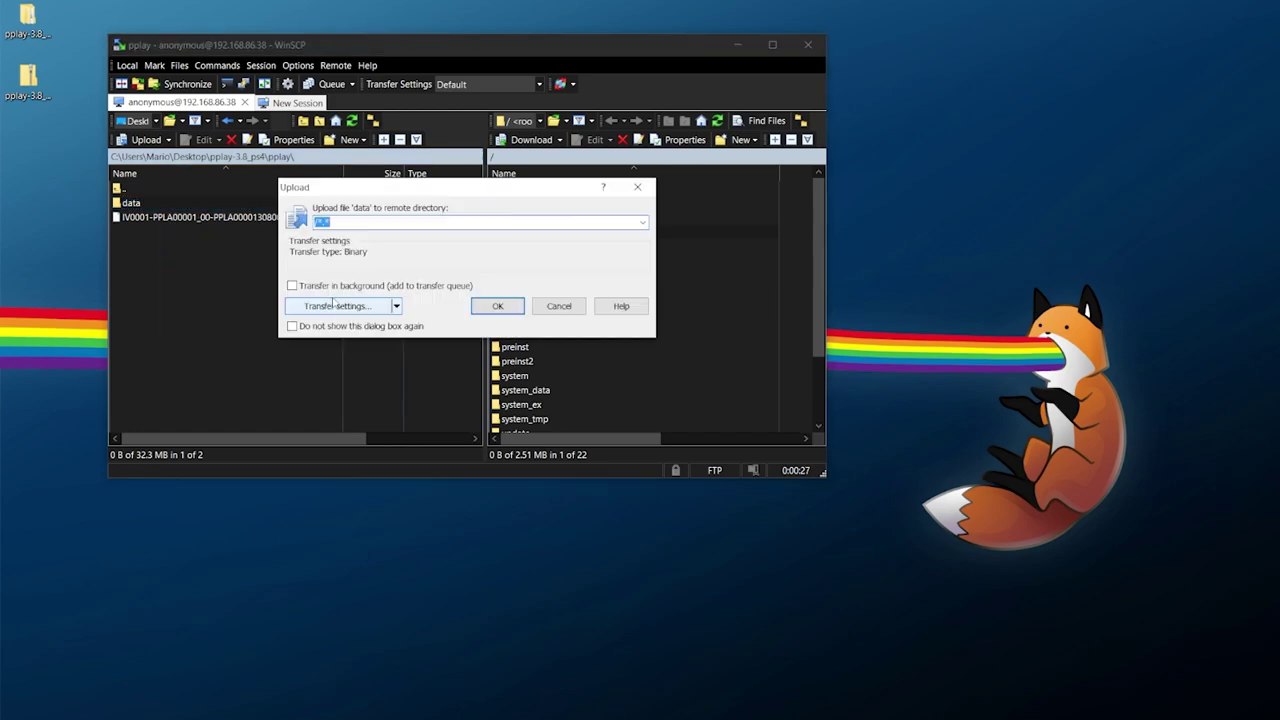
left_click(498, 306)
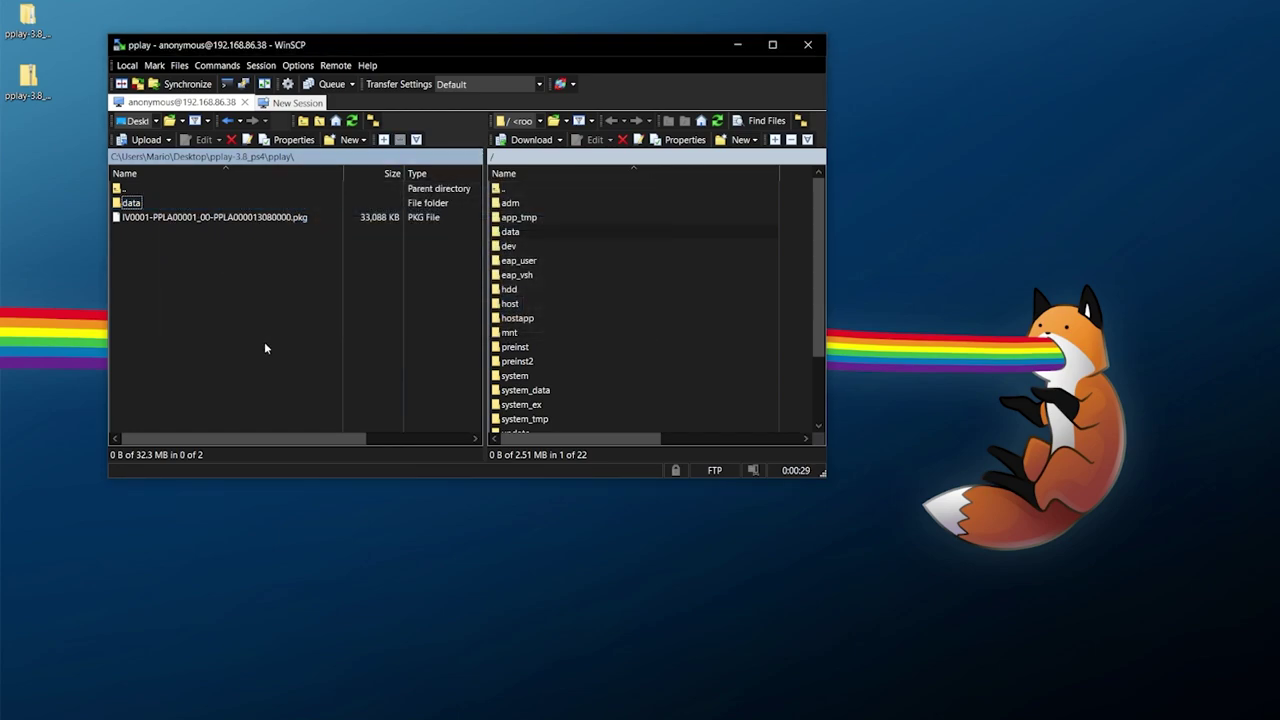
- Check the uploaded files in /data/pplay/mpv on the PS4 and return to the root directory
double_click(510, 233)
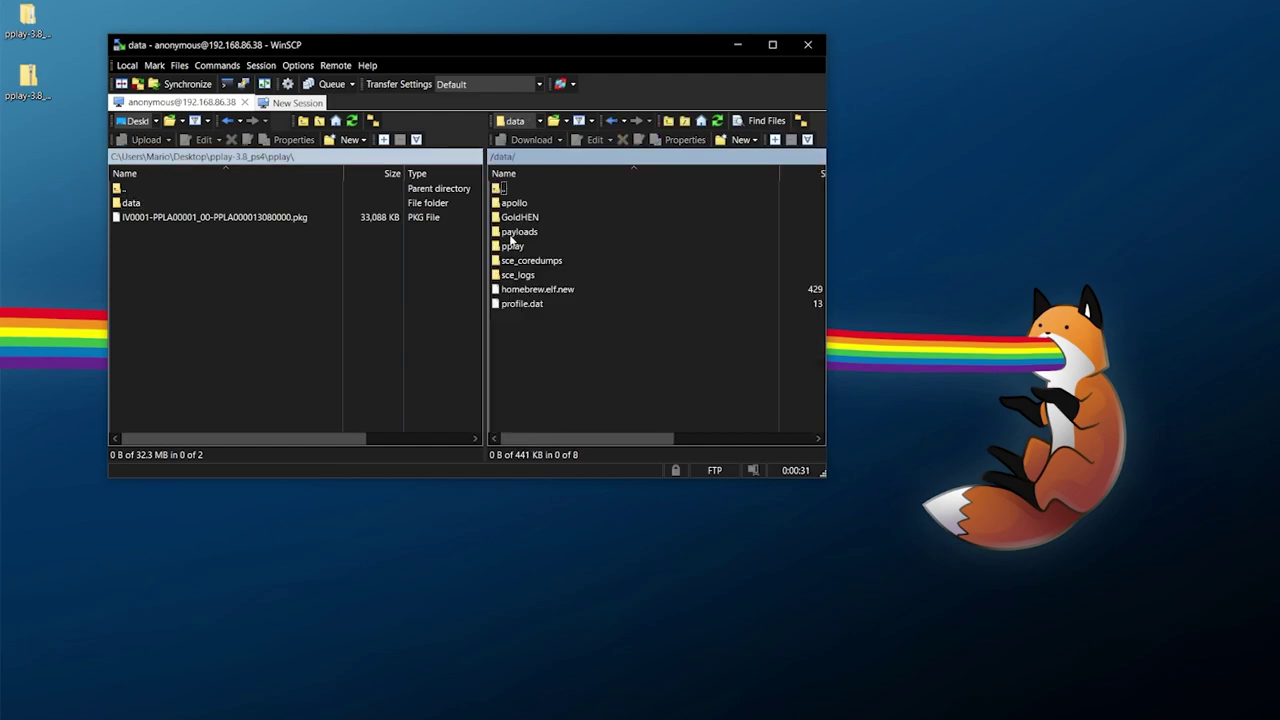
double_click(522, 245)
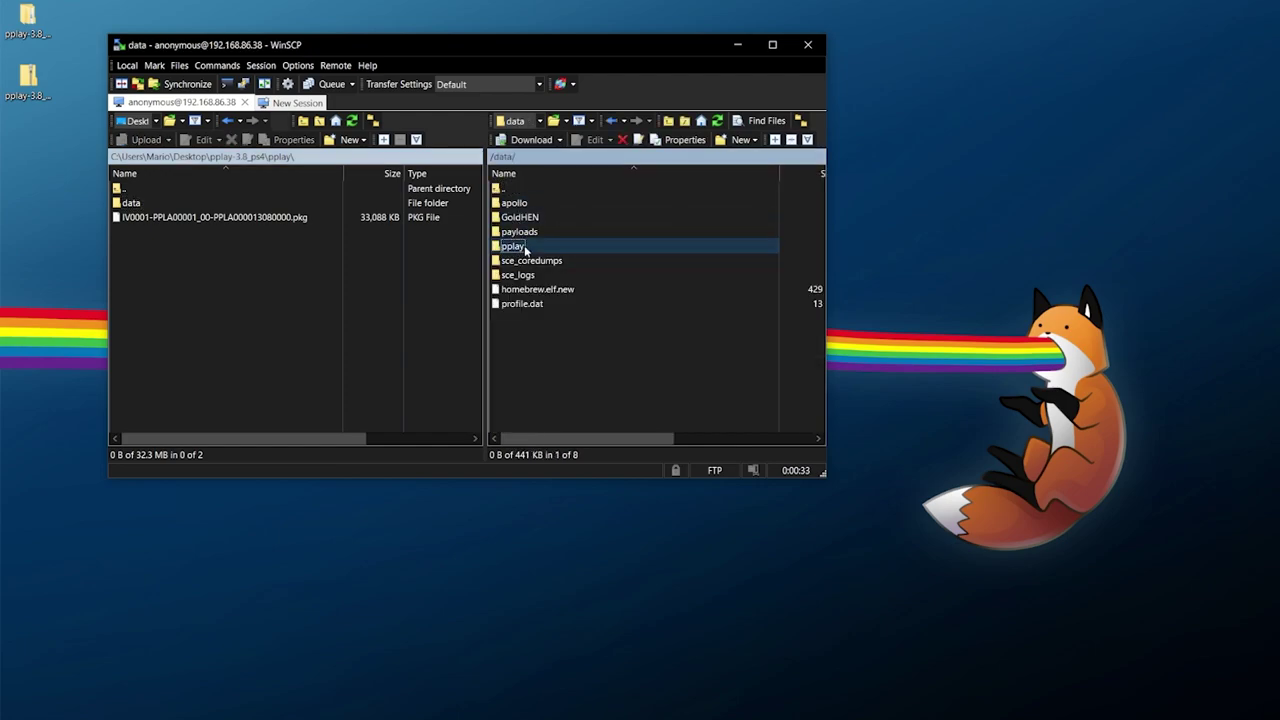
double_click(523, 203)
left_click(530, 205)
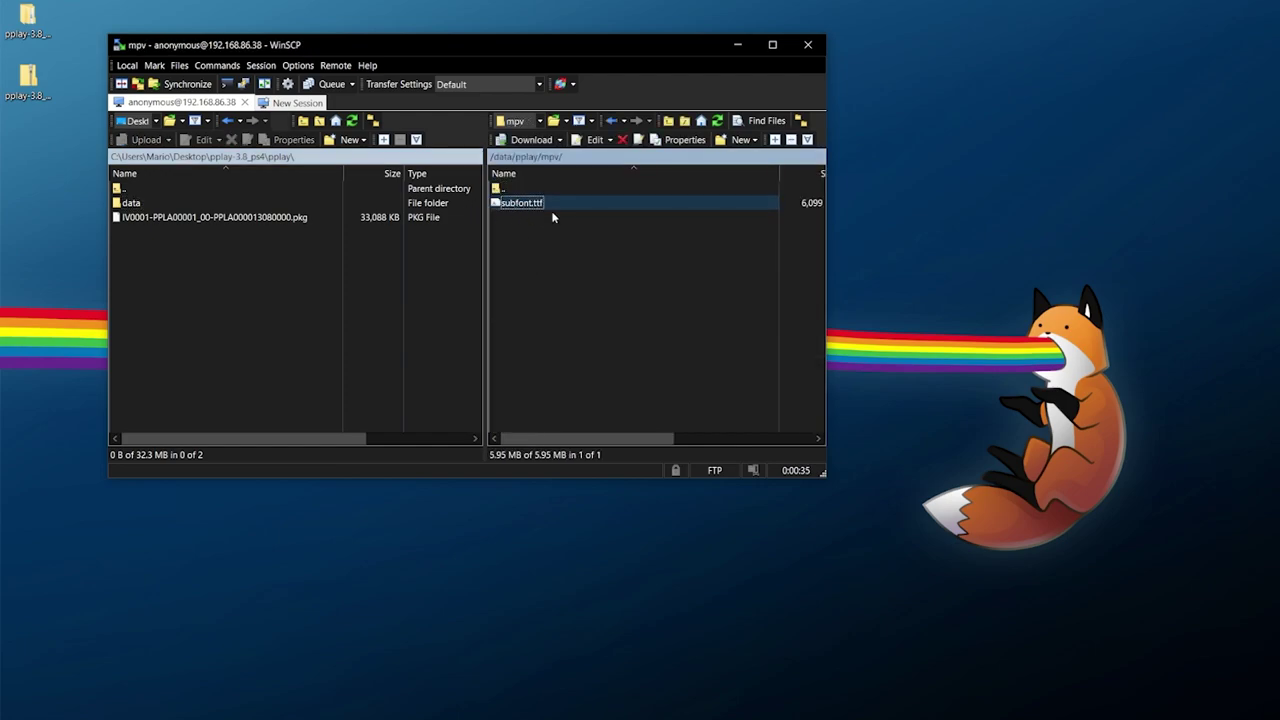
double_click(512, 190)
double_click(512, 190)
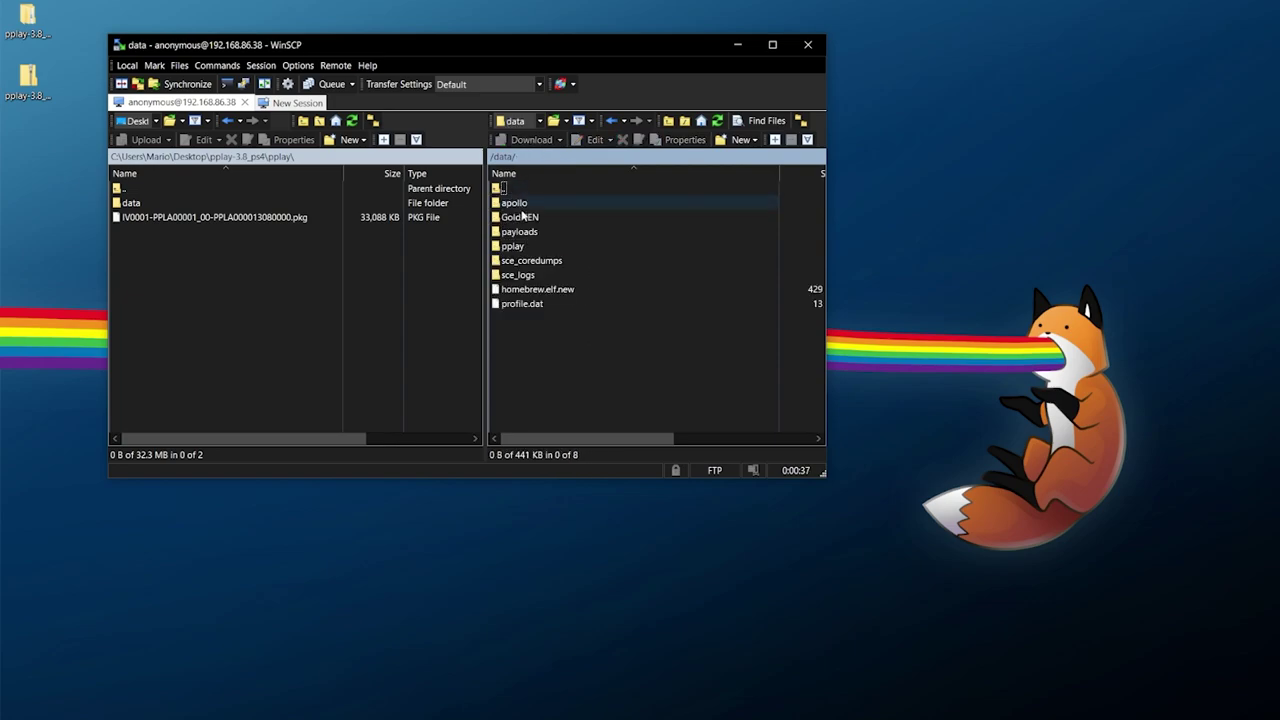
double_click(519, 191)
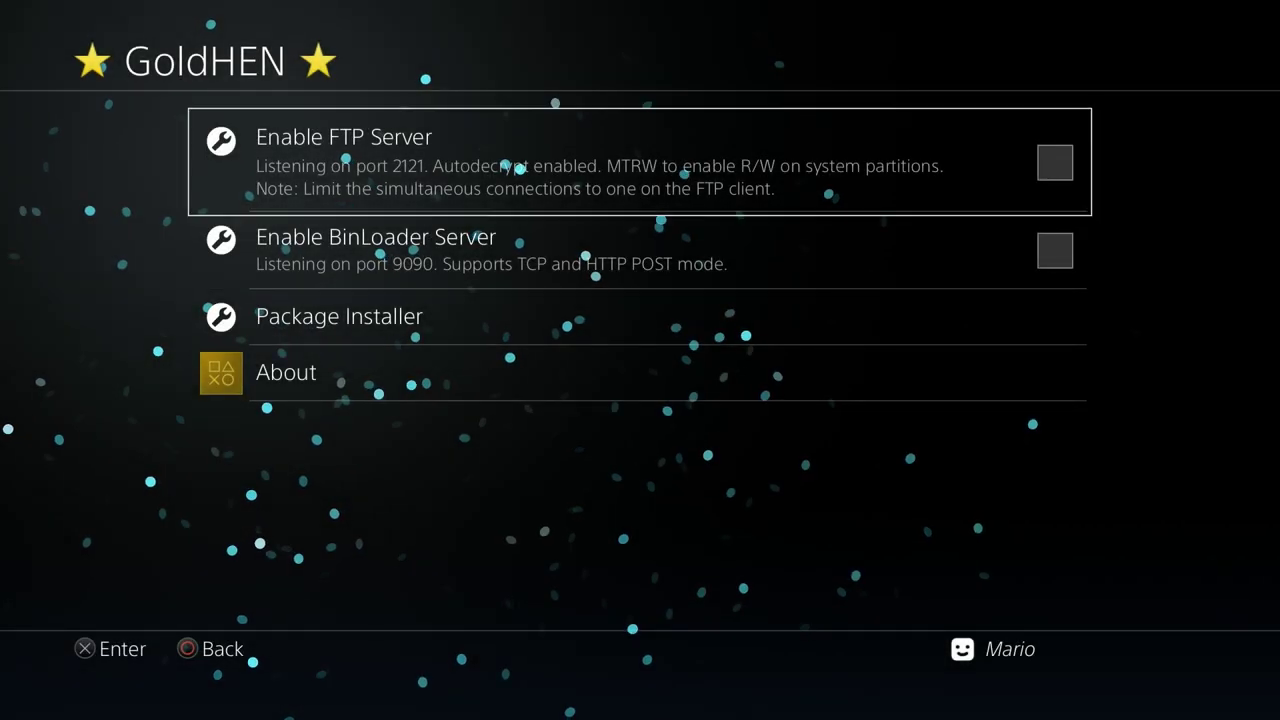
- Switch to the PS4, leave the GoldHEN settings and start pplay from the home screen
key("Down")
key("Down")
key("Down")
key("Escape")
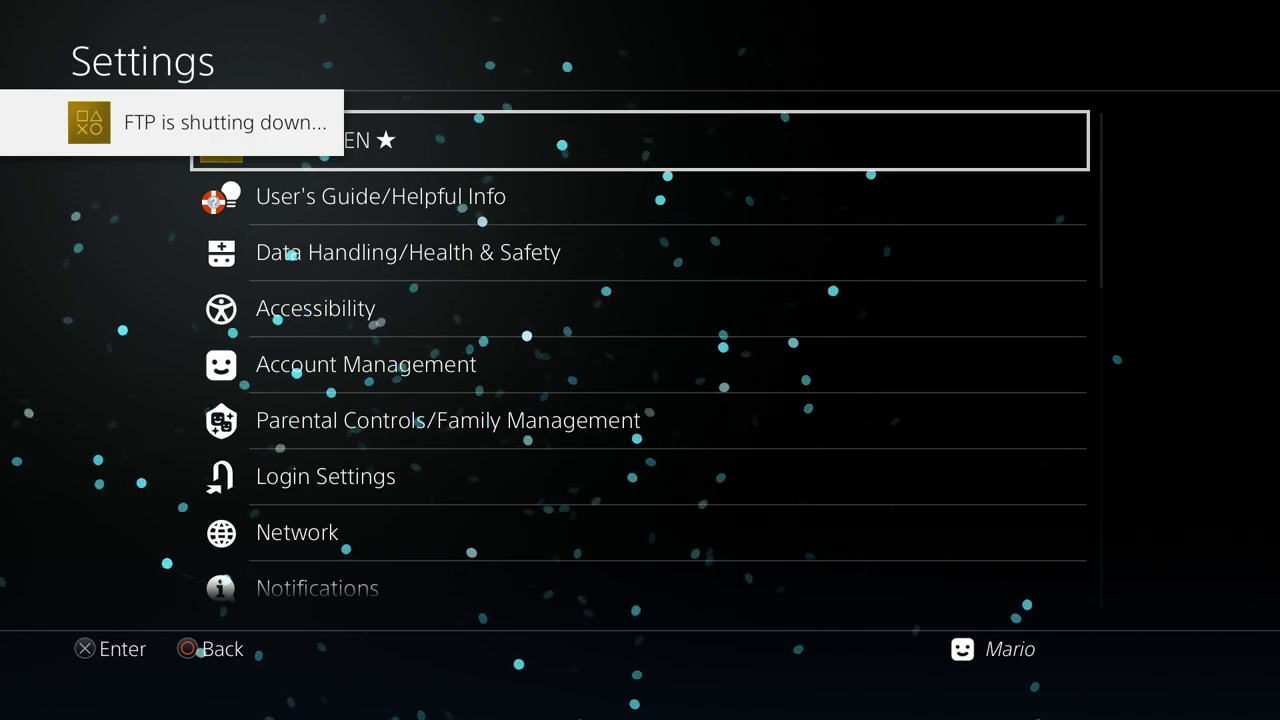
key("Escape")
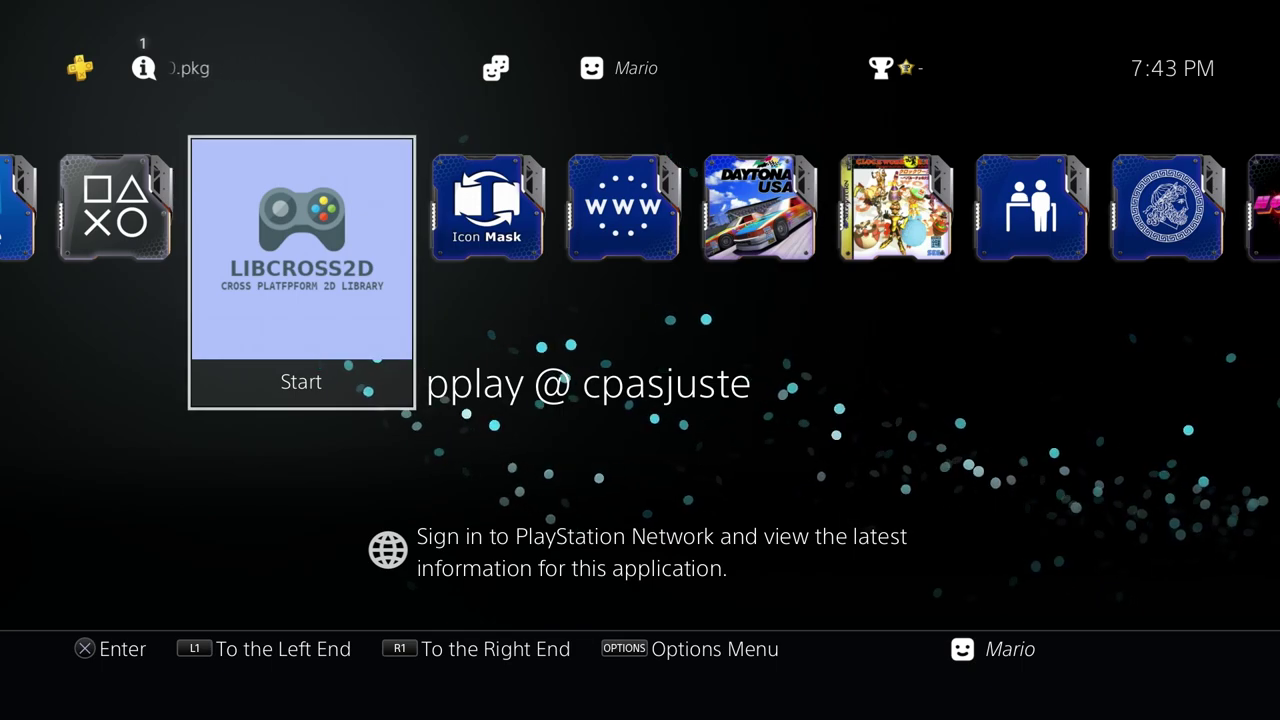
key("Return")
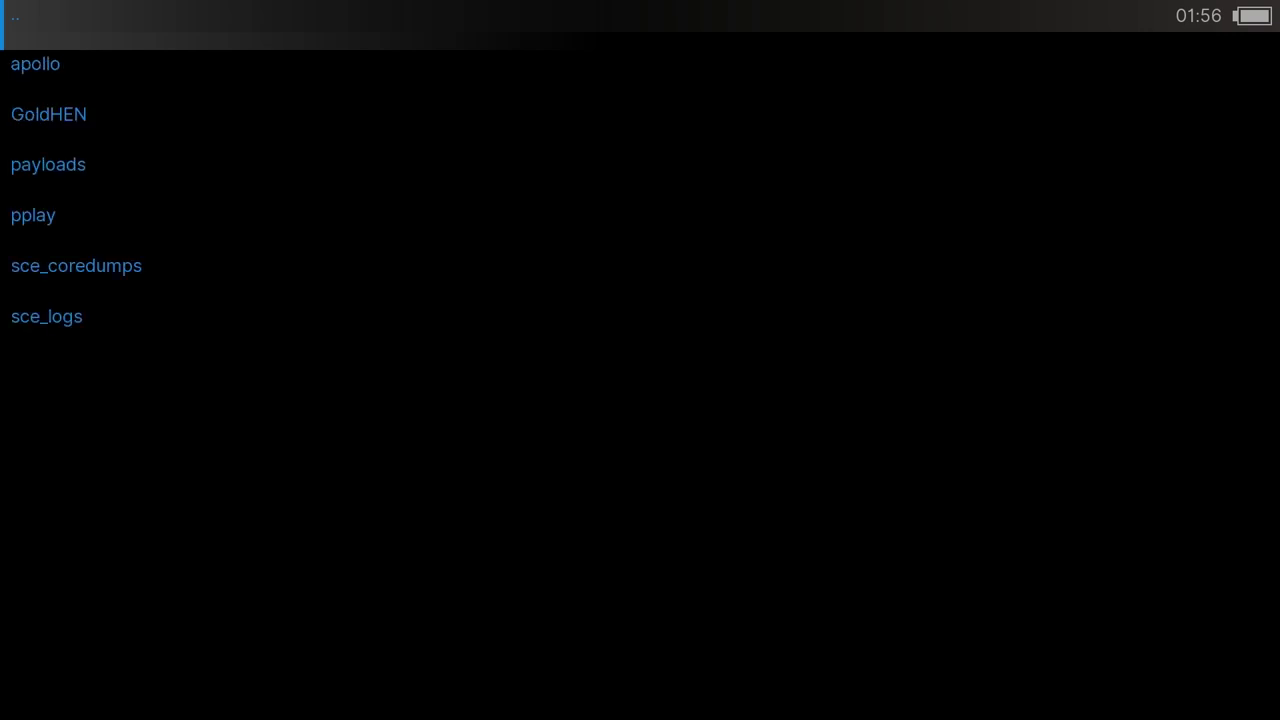
- Go up to the root folder in pplay and open the usb0 drive
key("Return")
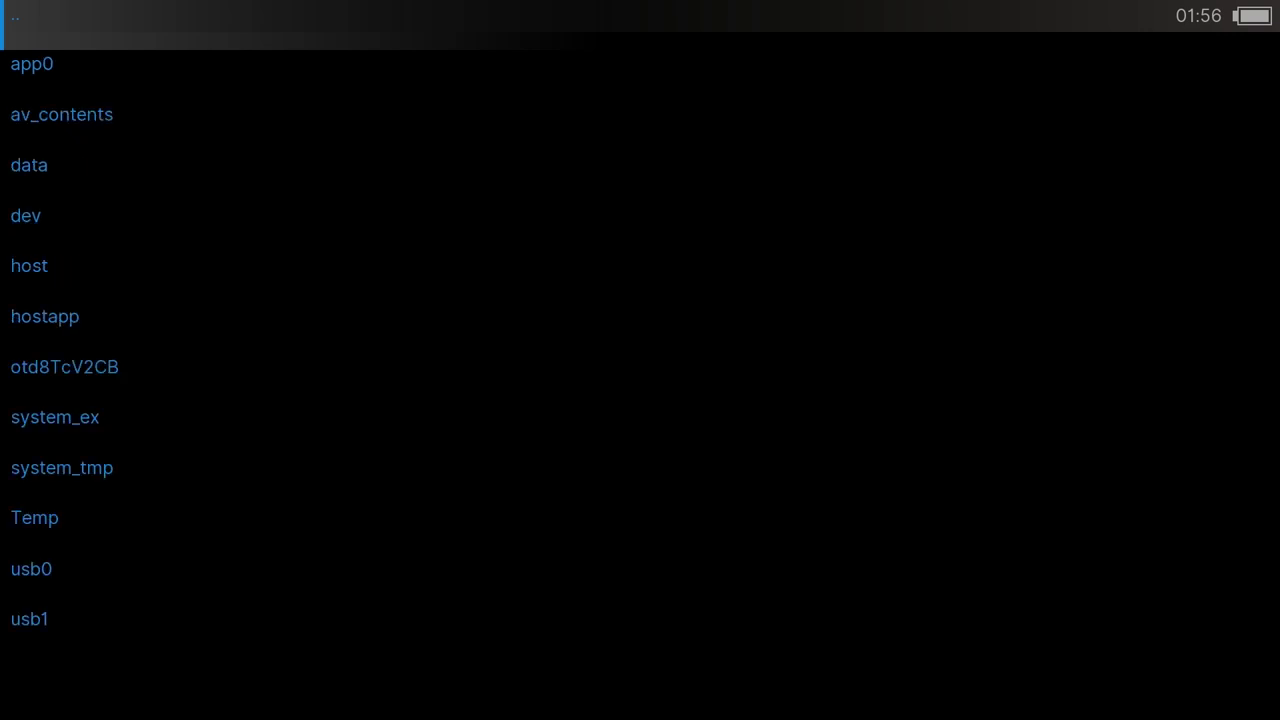
key("Down")
key("Down")
key("Down")
key("Down")
key("Down")
key("Down")
key("Down")
key("Down")
key("Down")
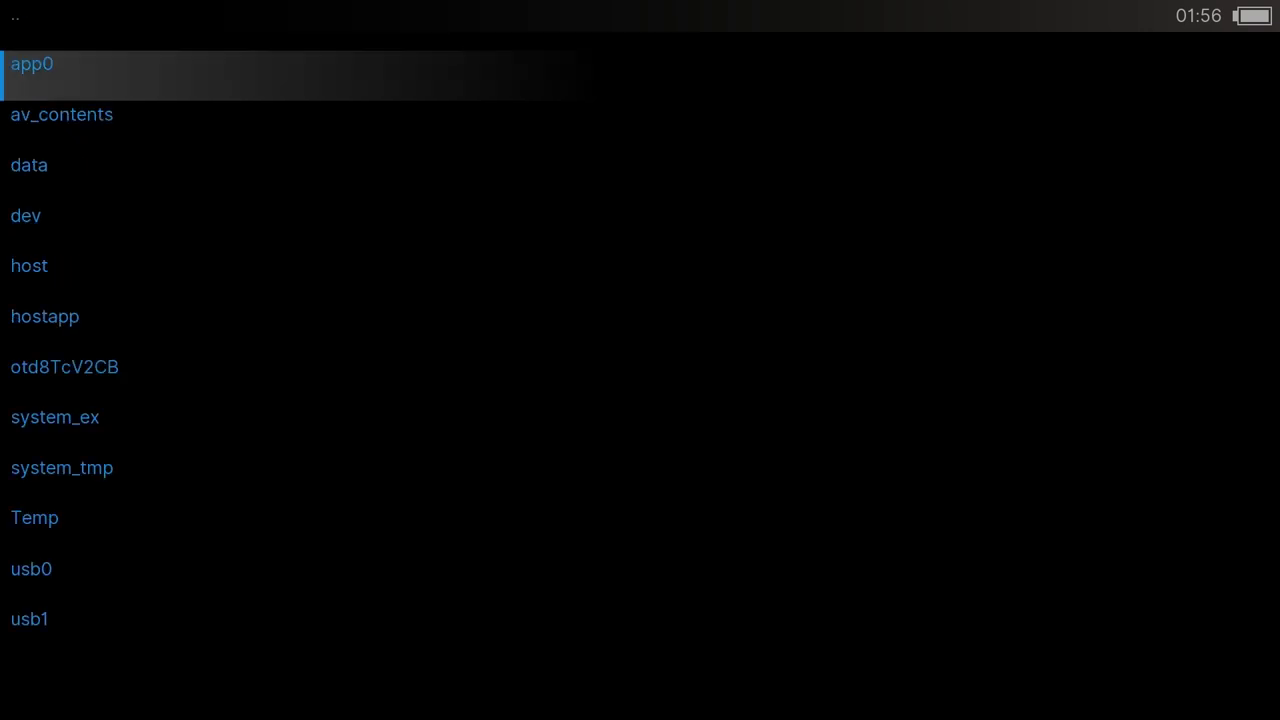
key("Down")
key("Down")
key("Down")
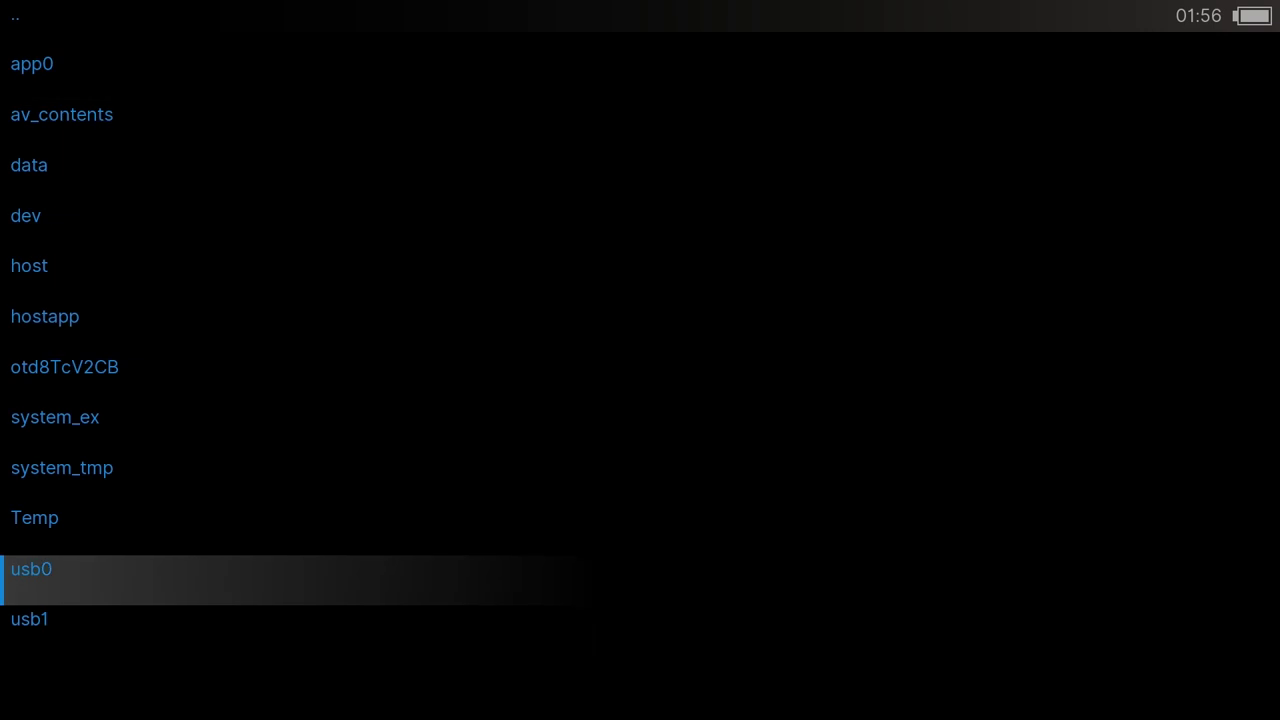
key("Return")
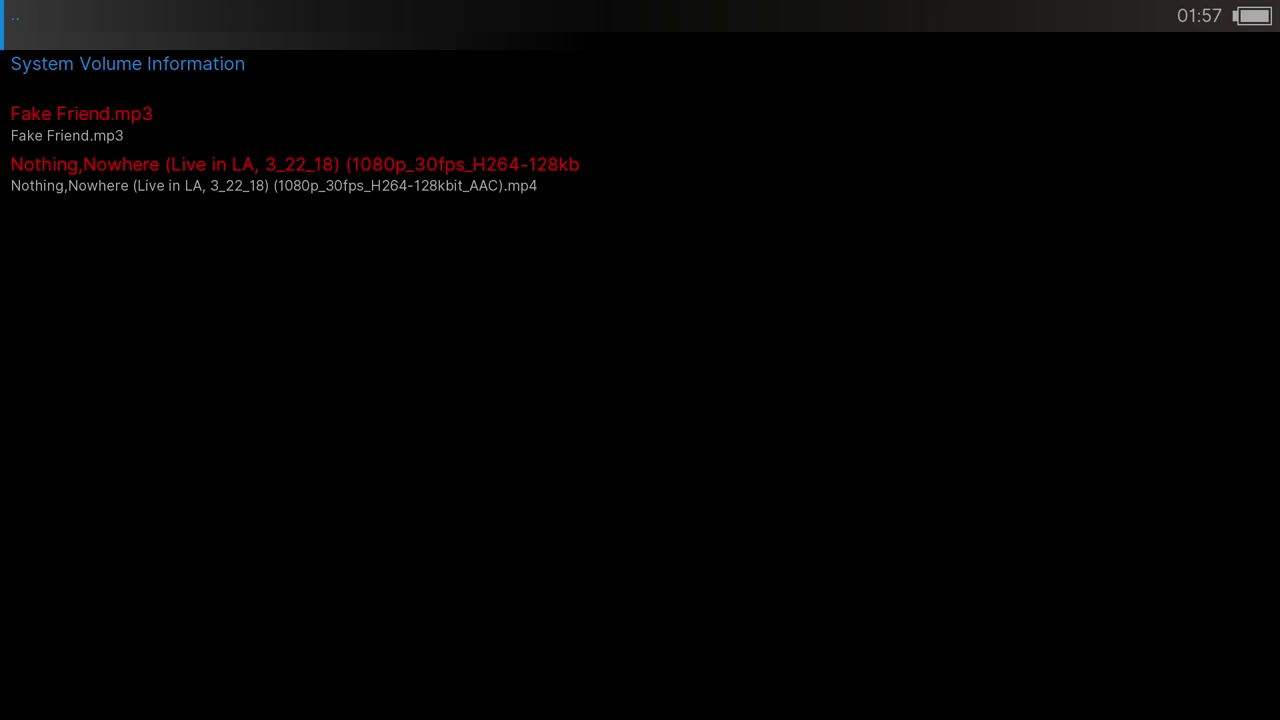
- Play the Nothing,Nowhere (Live in LA, 3_22_18) MP4 video from the USB drive
key("Down")
key("Down")
key("Down")
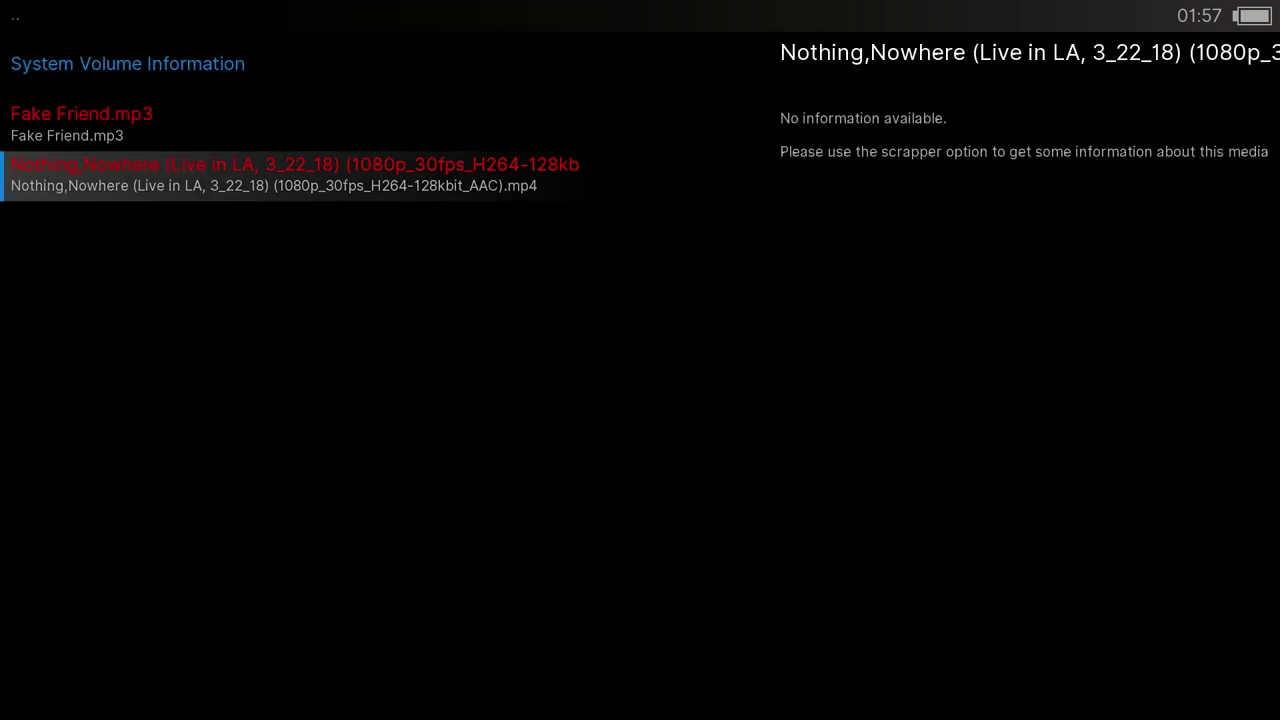
key("Return")
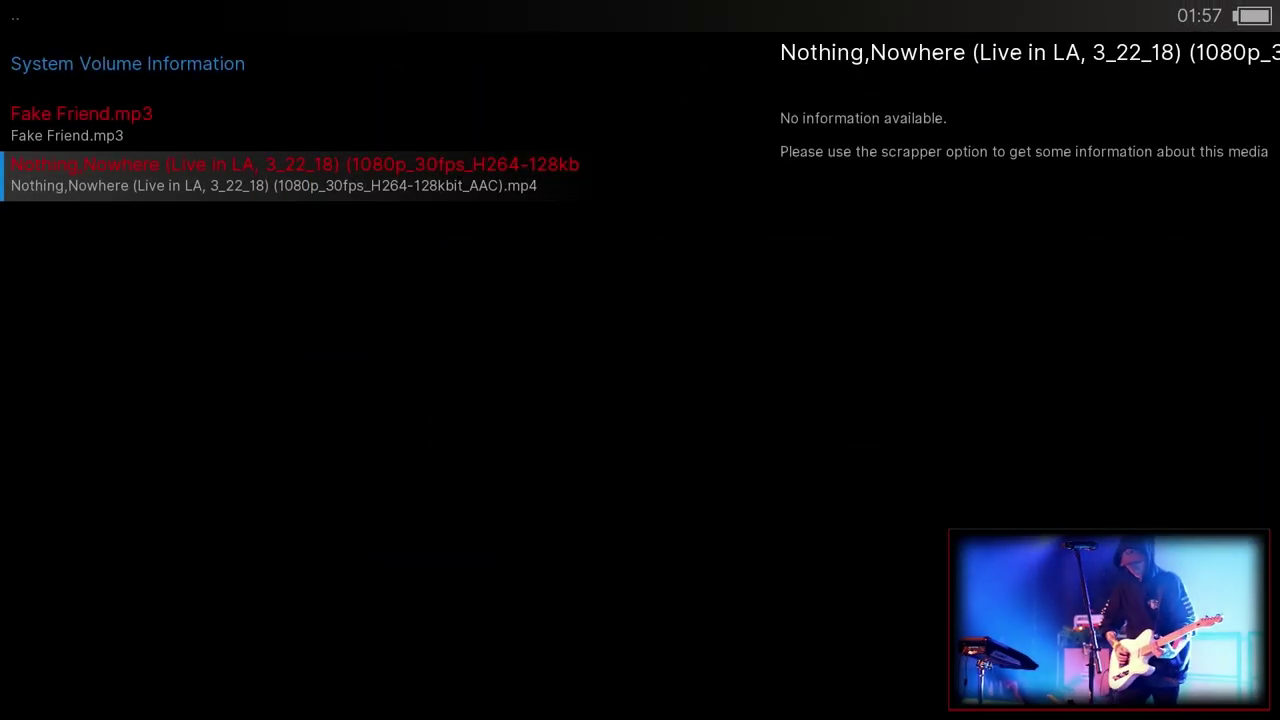
- Examine the video and audio track options of the playing video and move on to the Subtitles option
key("Left")
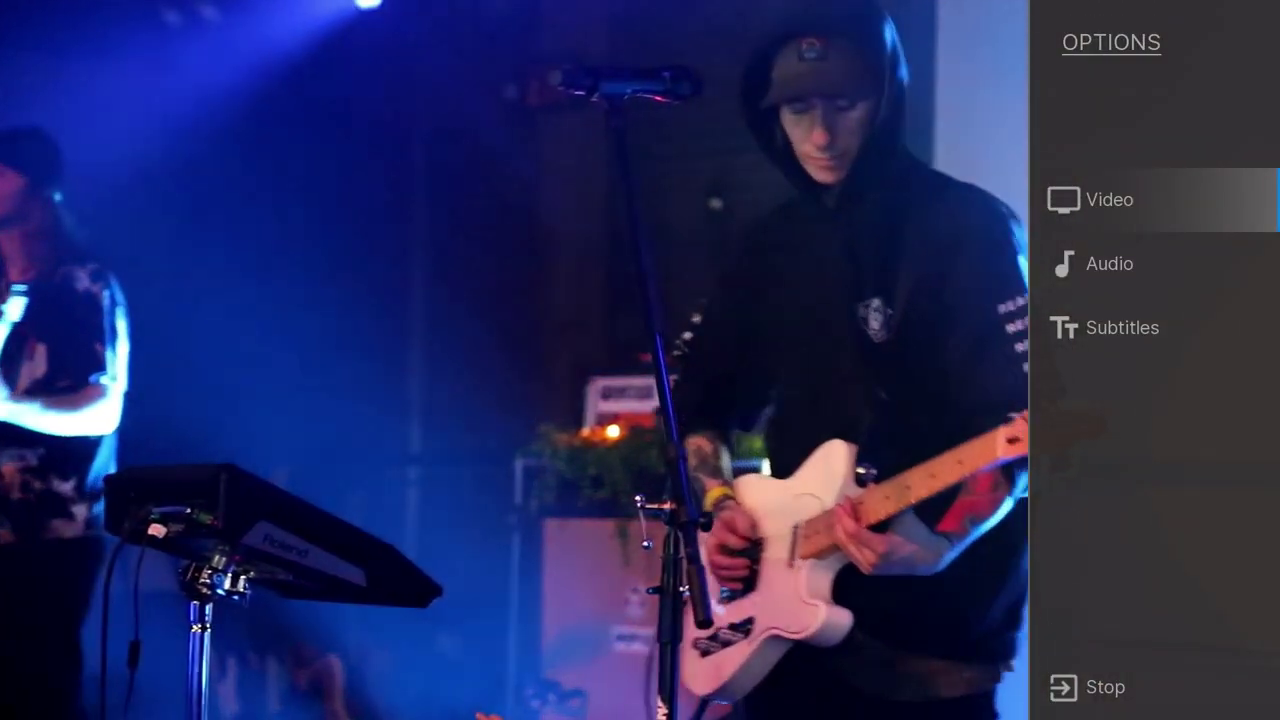
key("Return")
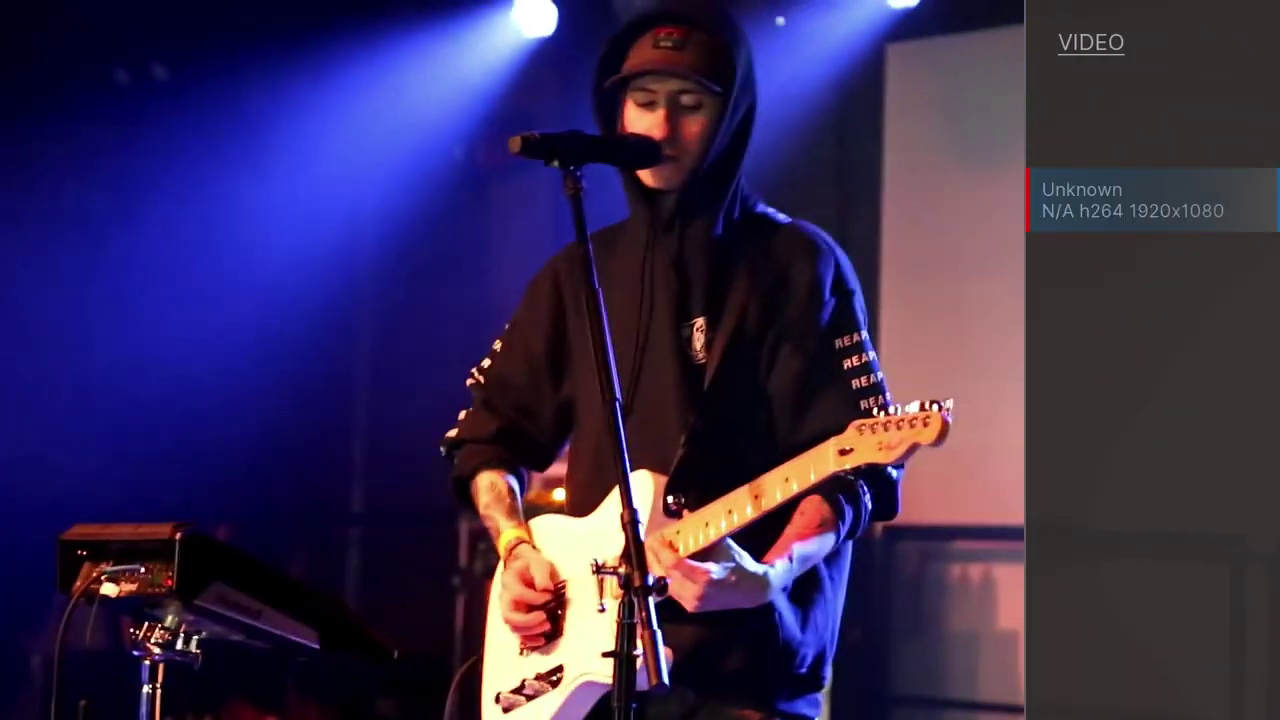
key("Left")
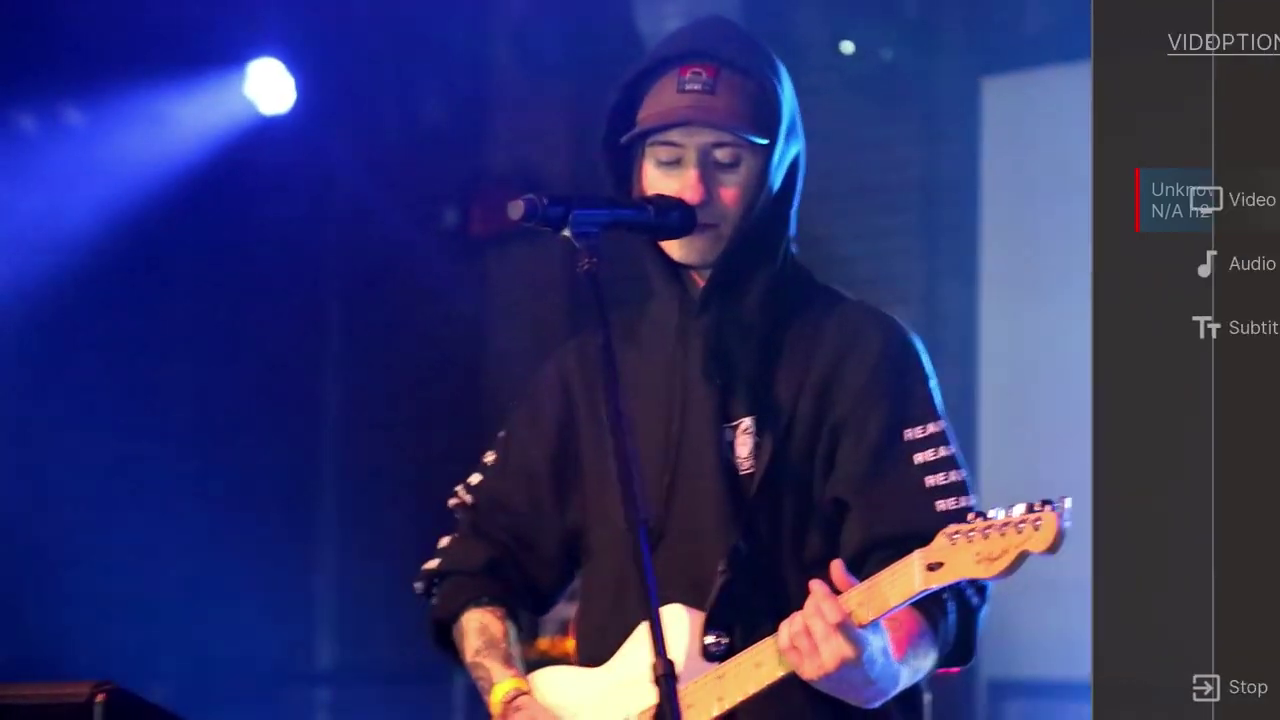
key("Down")
key("Return")
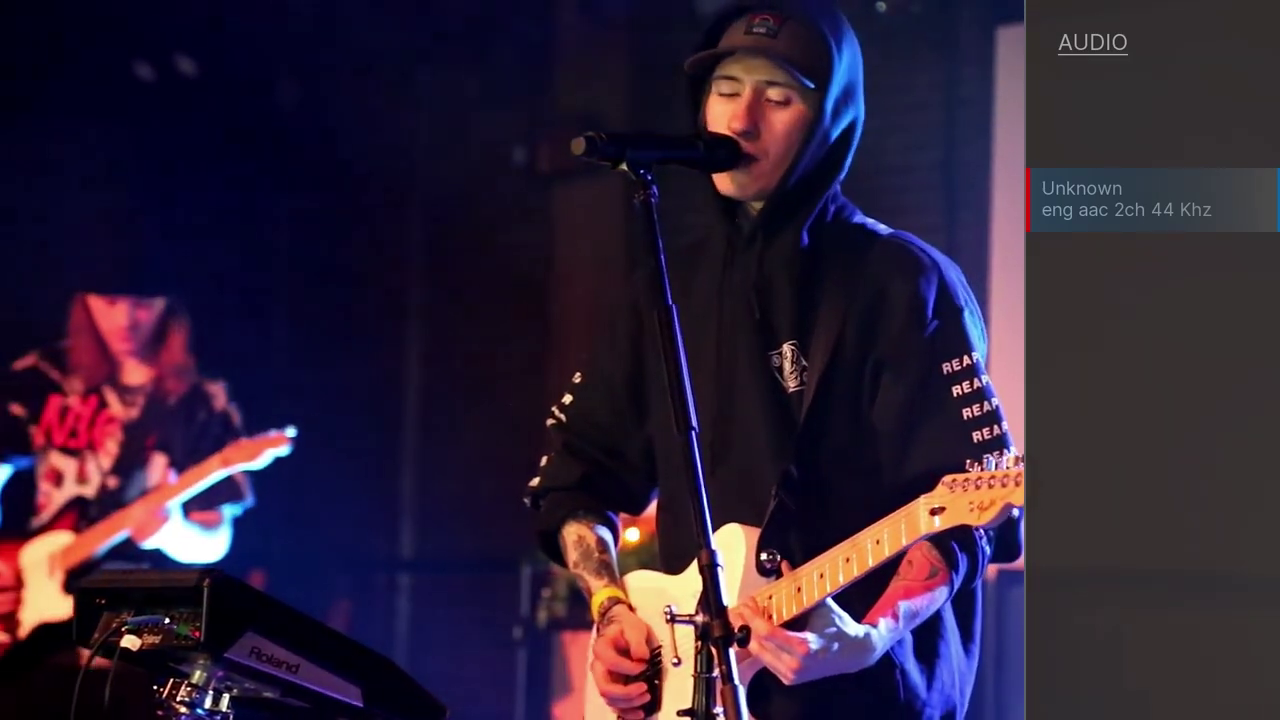
key("Left")
key("Down")
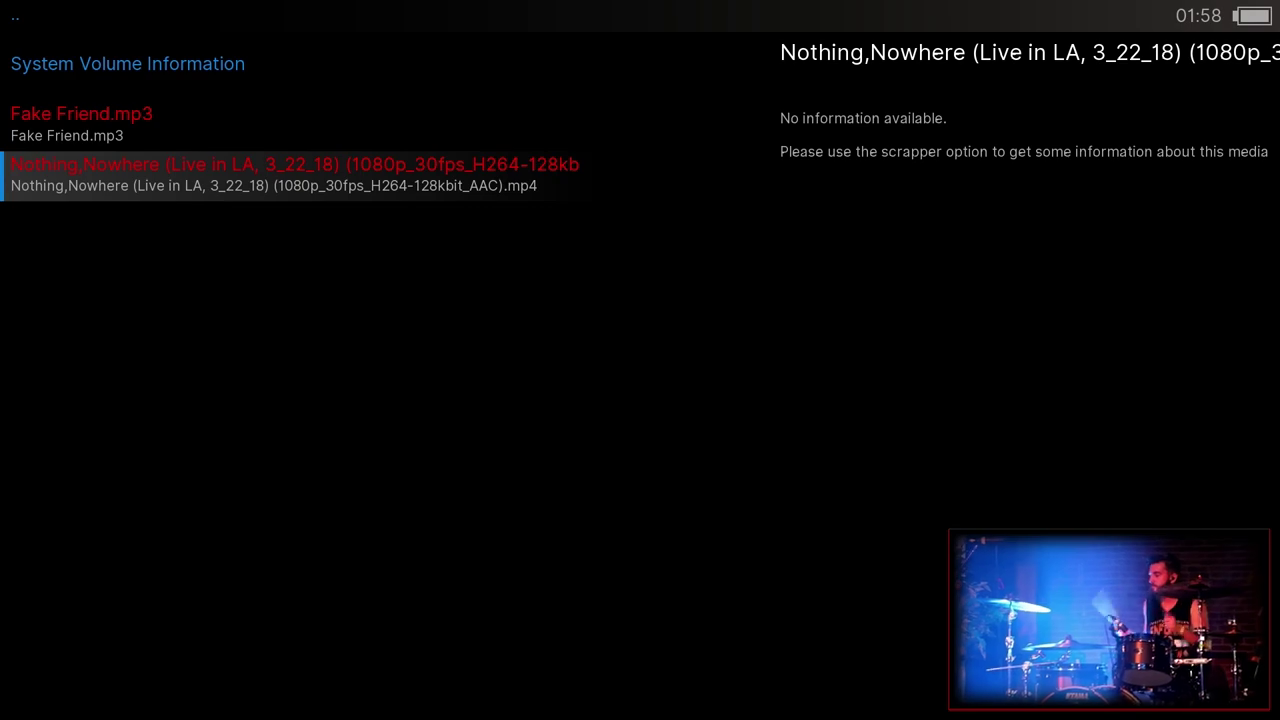
- Open the Network source in pplay while the video keeps playing in the preview
key("Left")
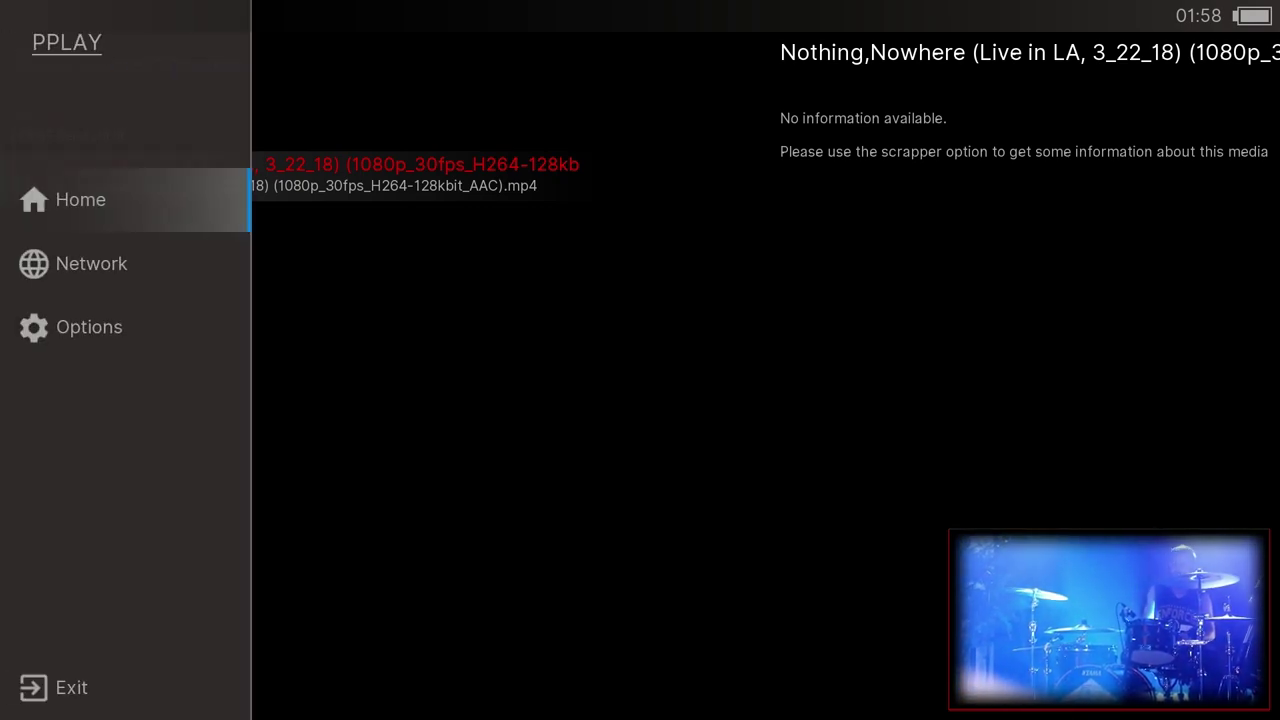
key("Down")
key("Down")
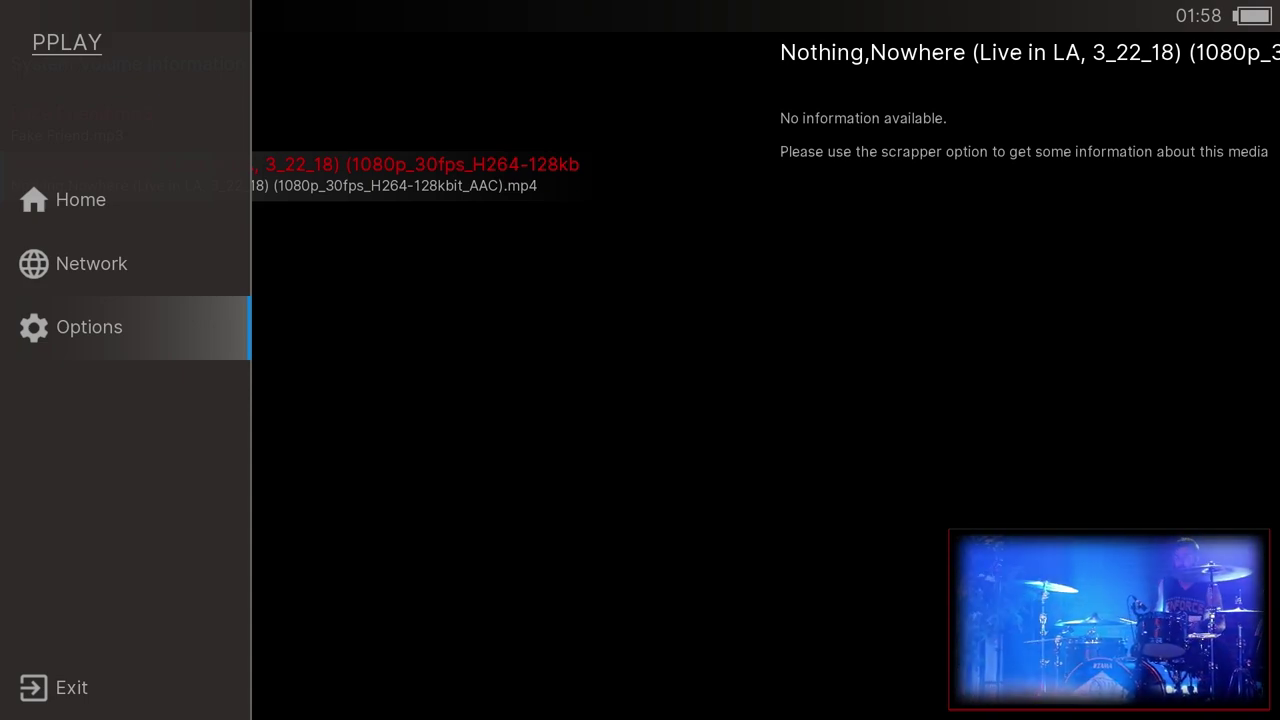
key("Up")
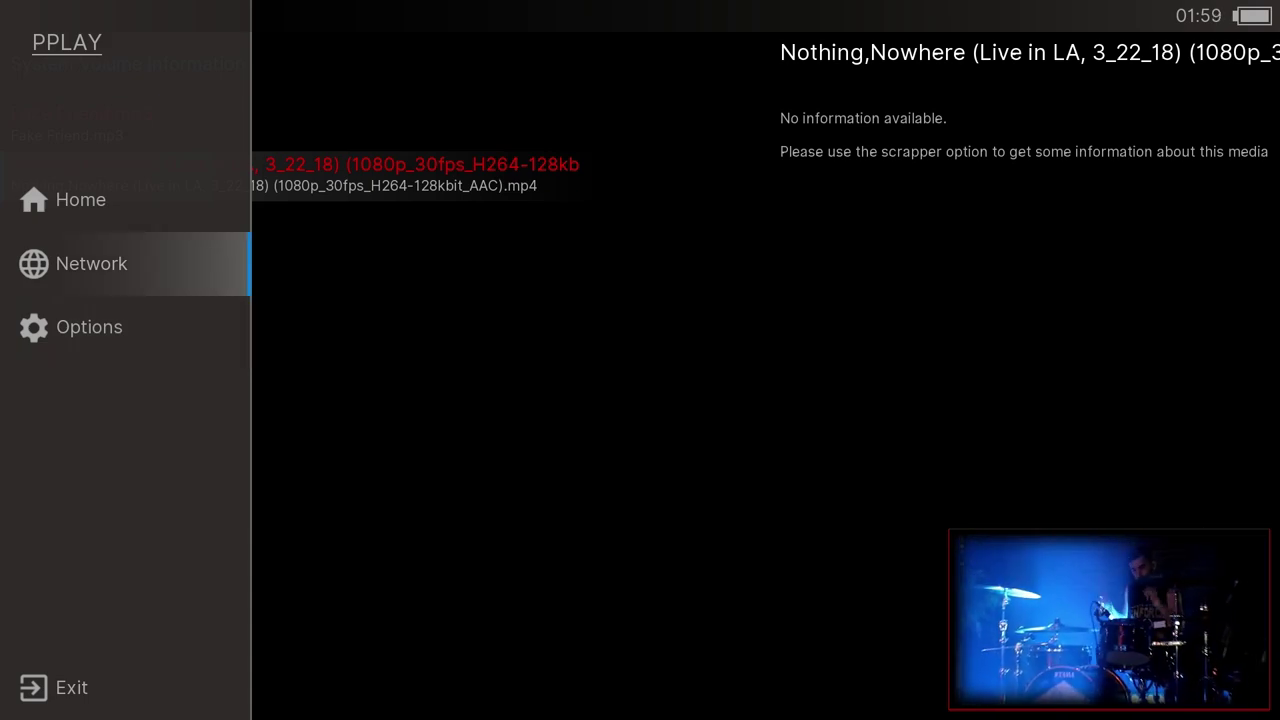
key("Return")
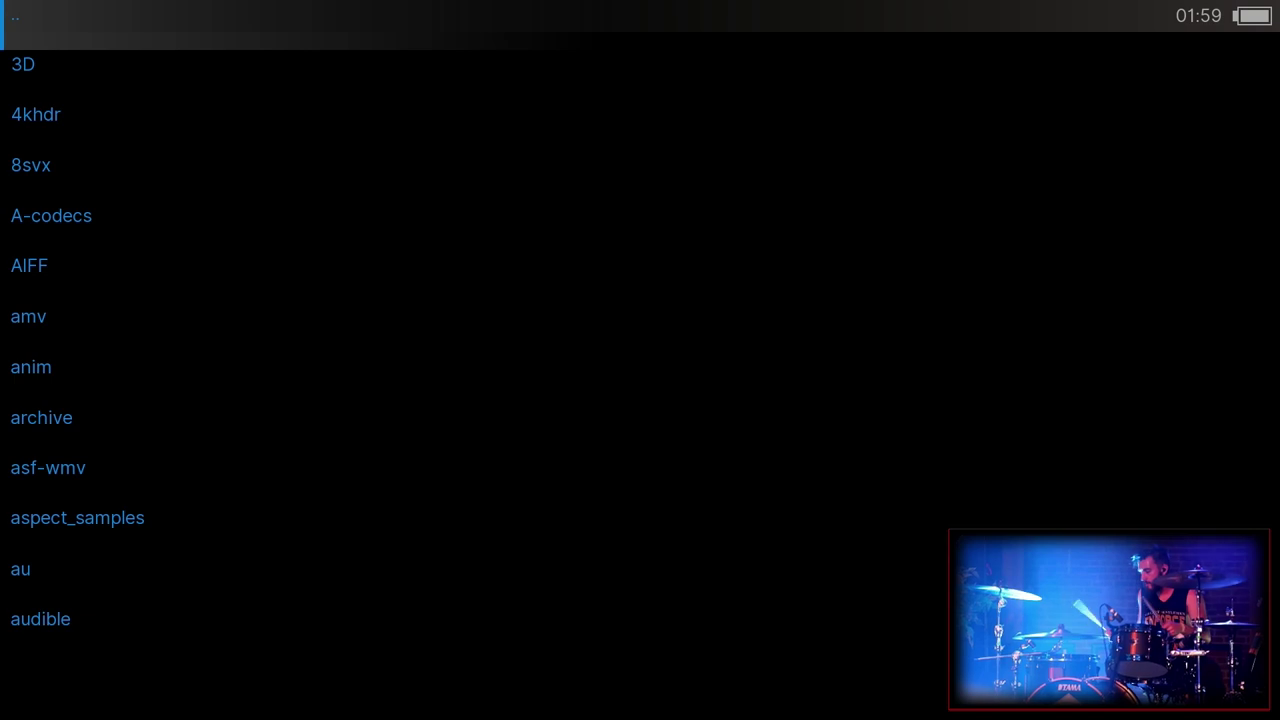
- Examine the media folders offered by the network source, from 3D down to the flac folder
key("Down")
key("Down")
key("Down")
key("Down")
key("Down")
key("Down")
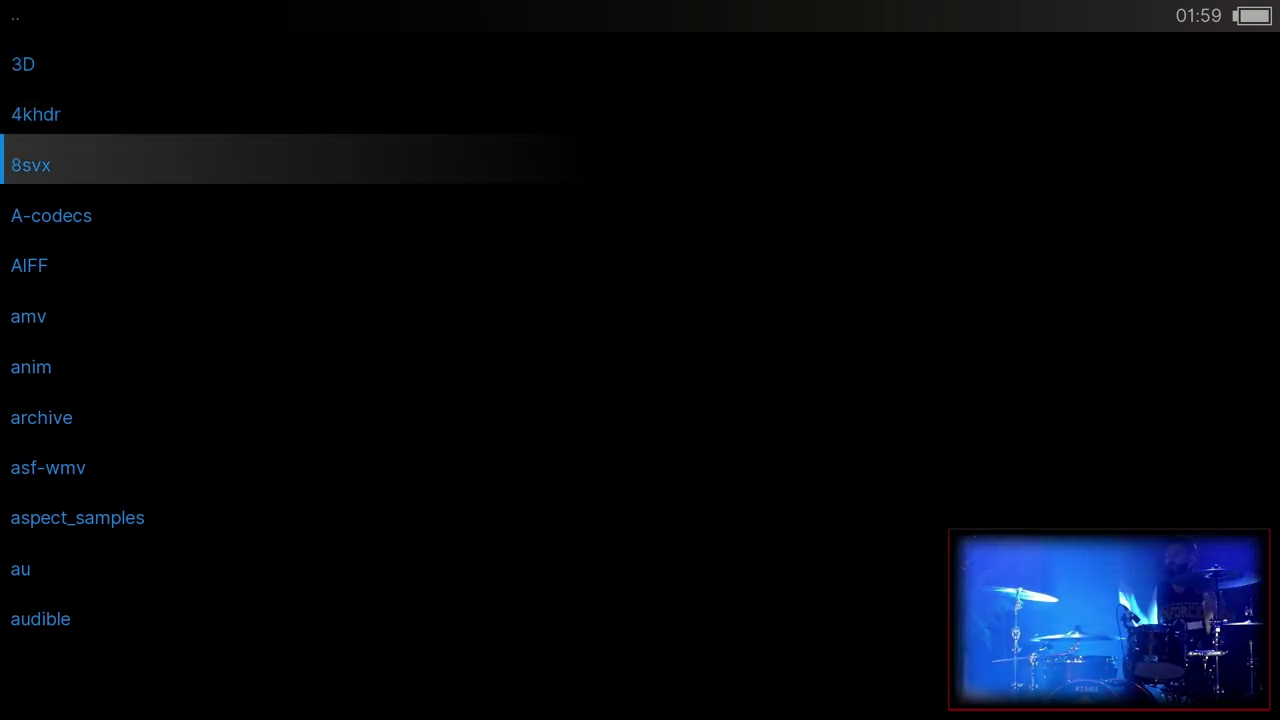
key("Down")
key("Down")
key("Down")
key("Down")
key("Down")
key("Down")
key("Down")
key("Down")
key("Down")
key("Down")
key("Down")
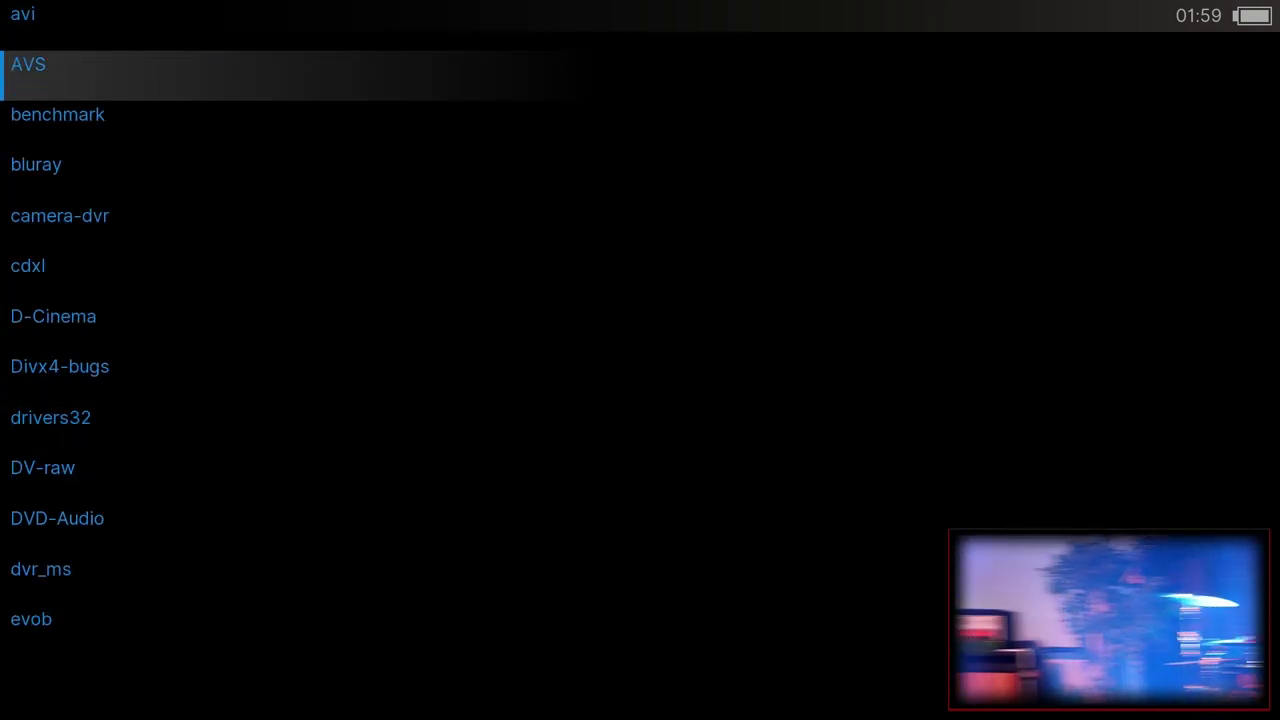
key("Down")
key("Down")
key("Down")
key("Down")
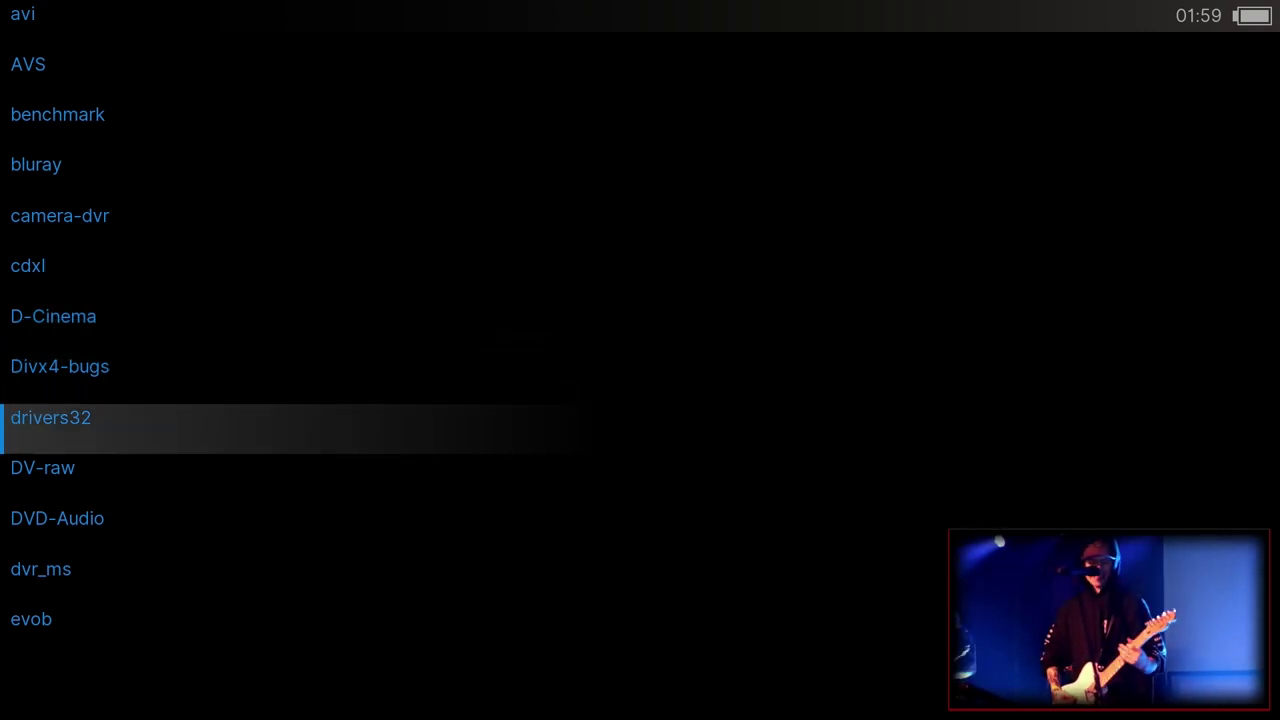
key("Down")
key("Down")
key("Down")
key("Down")
key("Down")
key("Down")
key("Down")
key("Down")
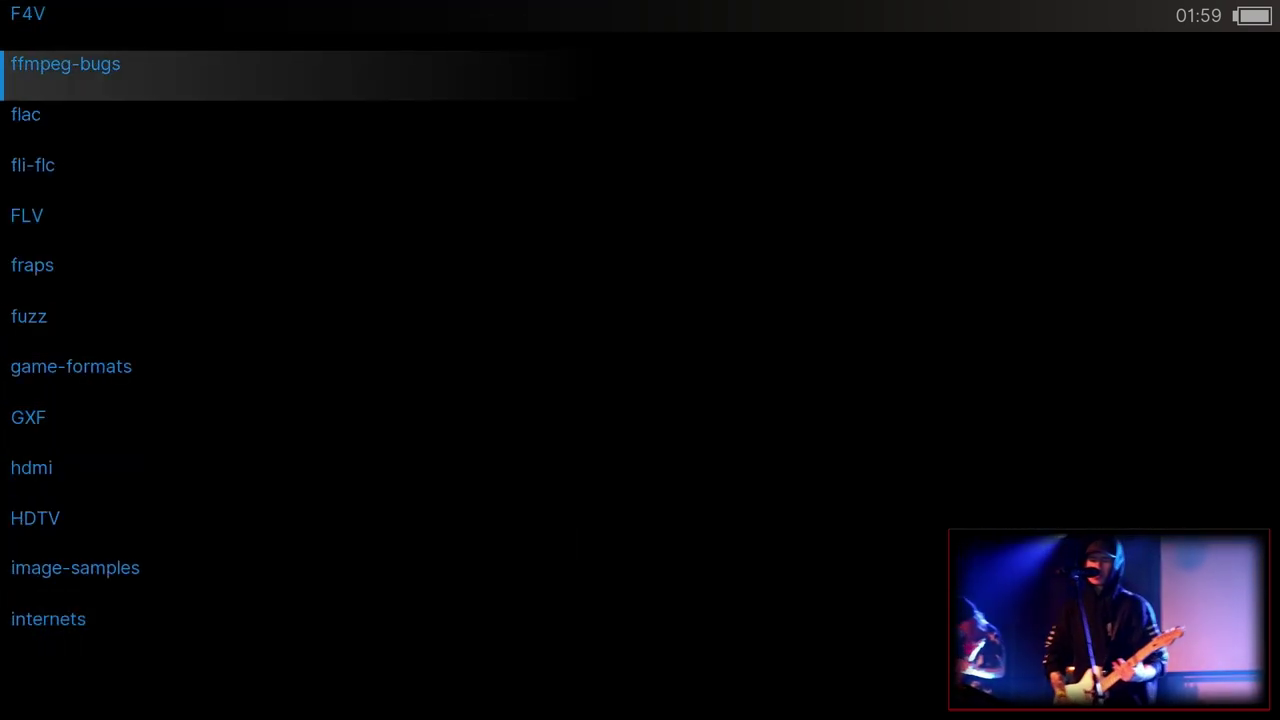
key("Down")
key("Up")
key("Up")
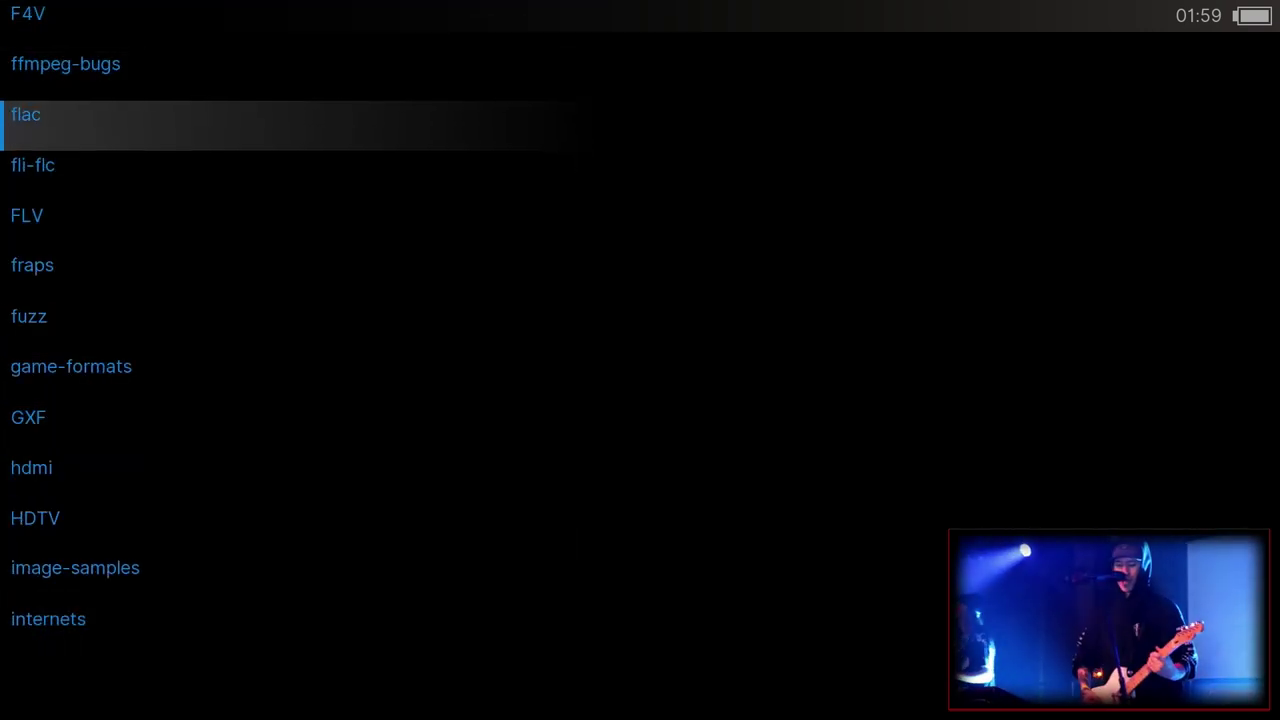
- Move further down the network folder list and open the HDTV folder
key("Return")
key("Return")
key("Down")
key("Down")
key("Down")
key("Down")
key("Down")
key("Down")
key("Down")
key("Down")
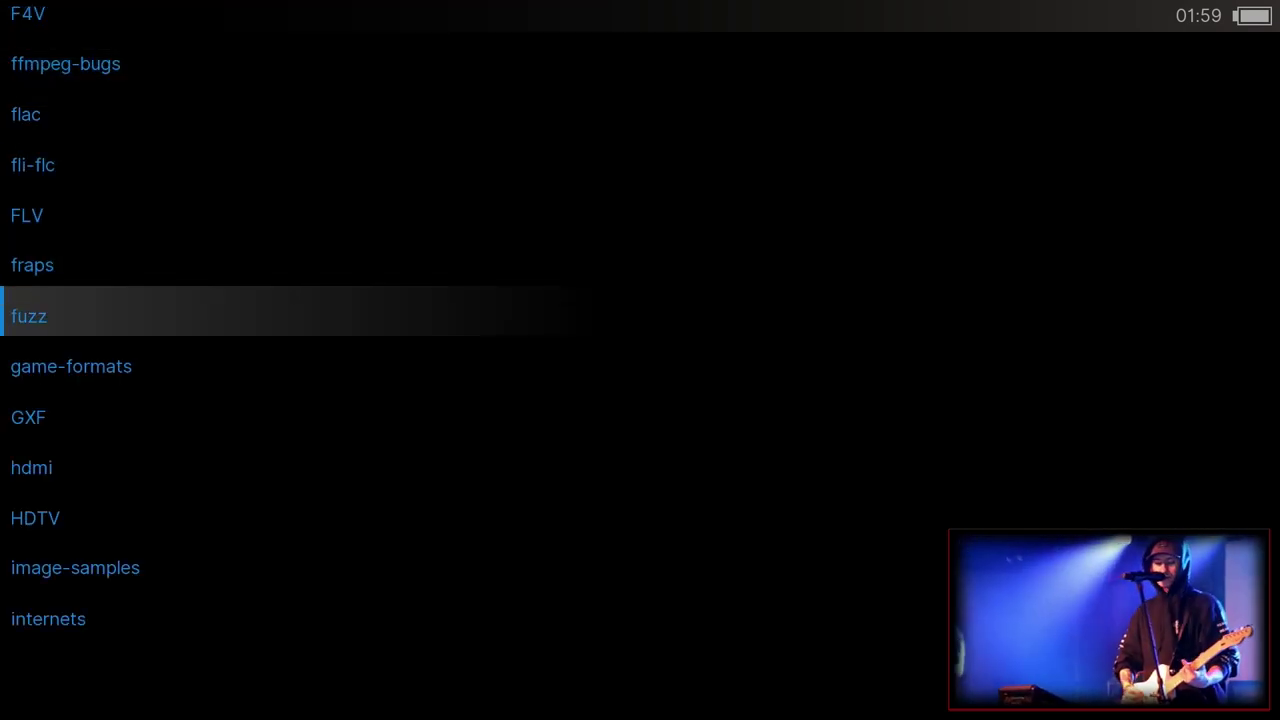
key("Return")
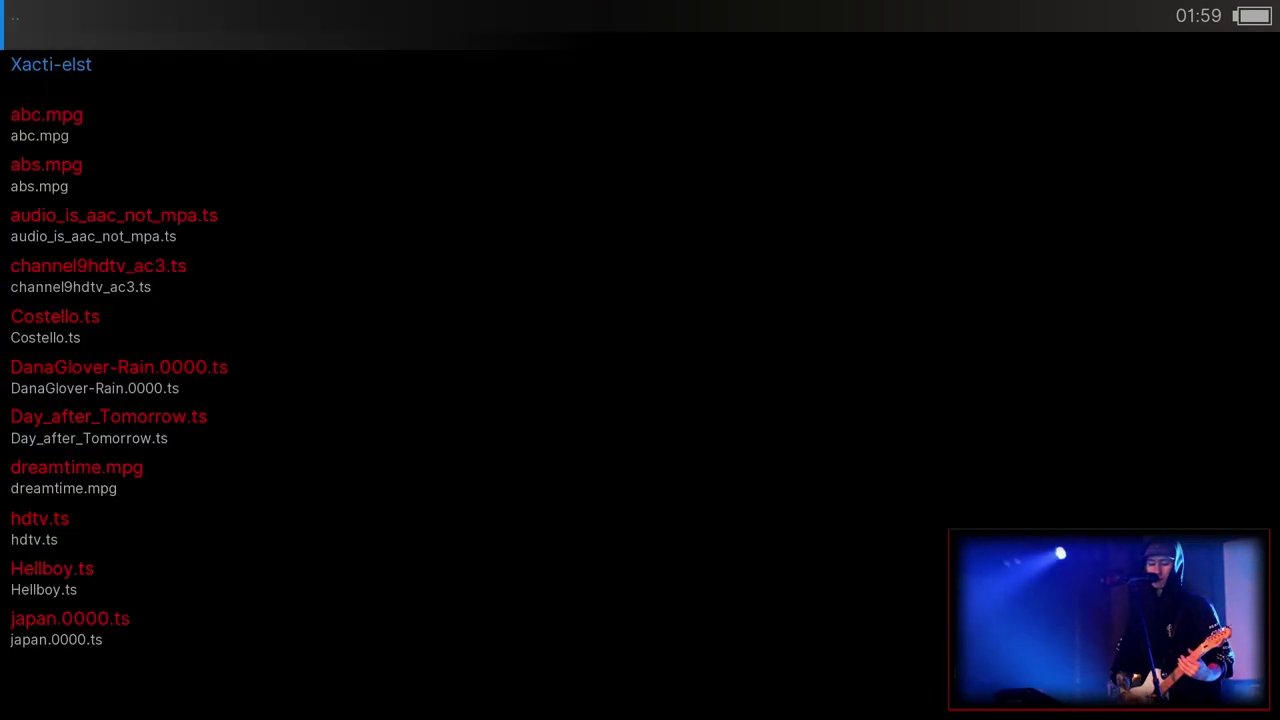
- Look through the .mpg and .ts sample videos in the opened network folder
key("Down")
key("Down")
key("Down")
key("Down")
key("Down")
key("Down")
key("Down")
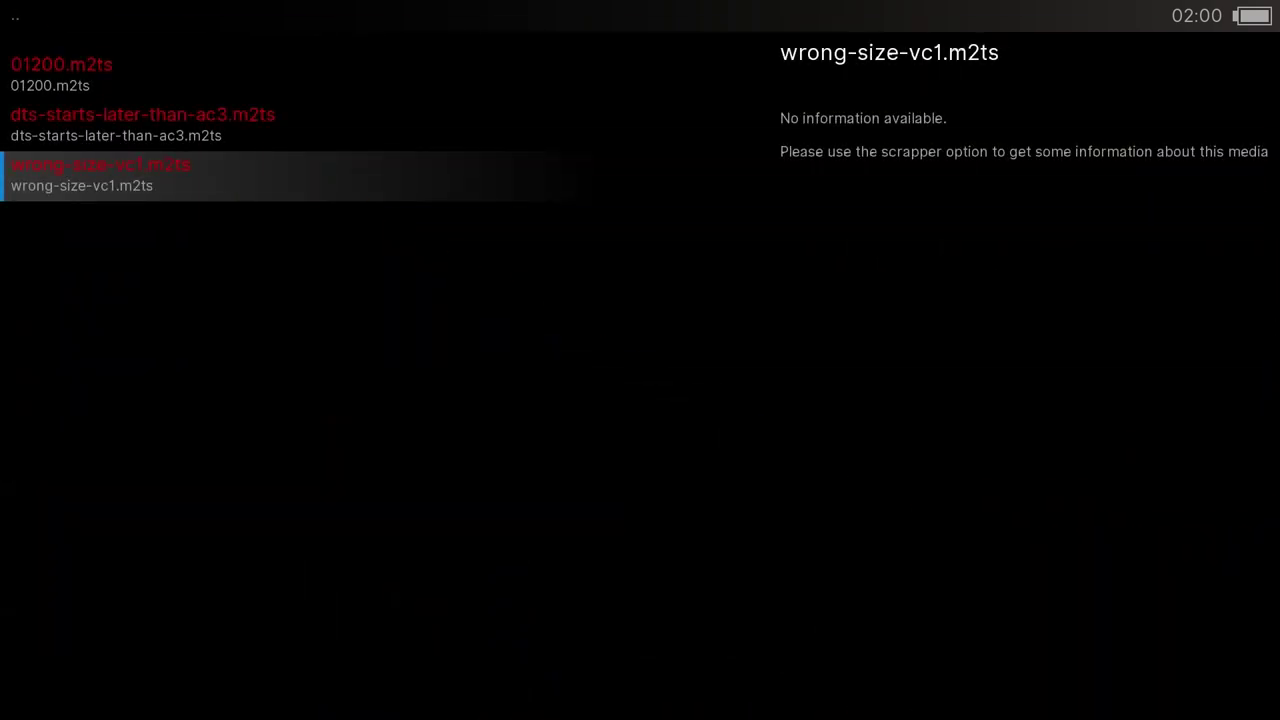
- Leave the folder with the .m2ts files and reopen the Network source at its top level
key("Left")
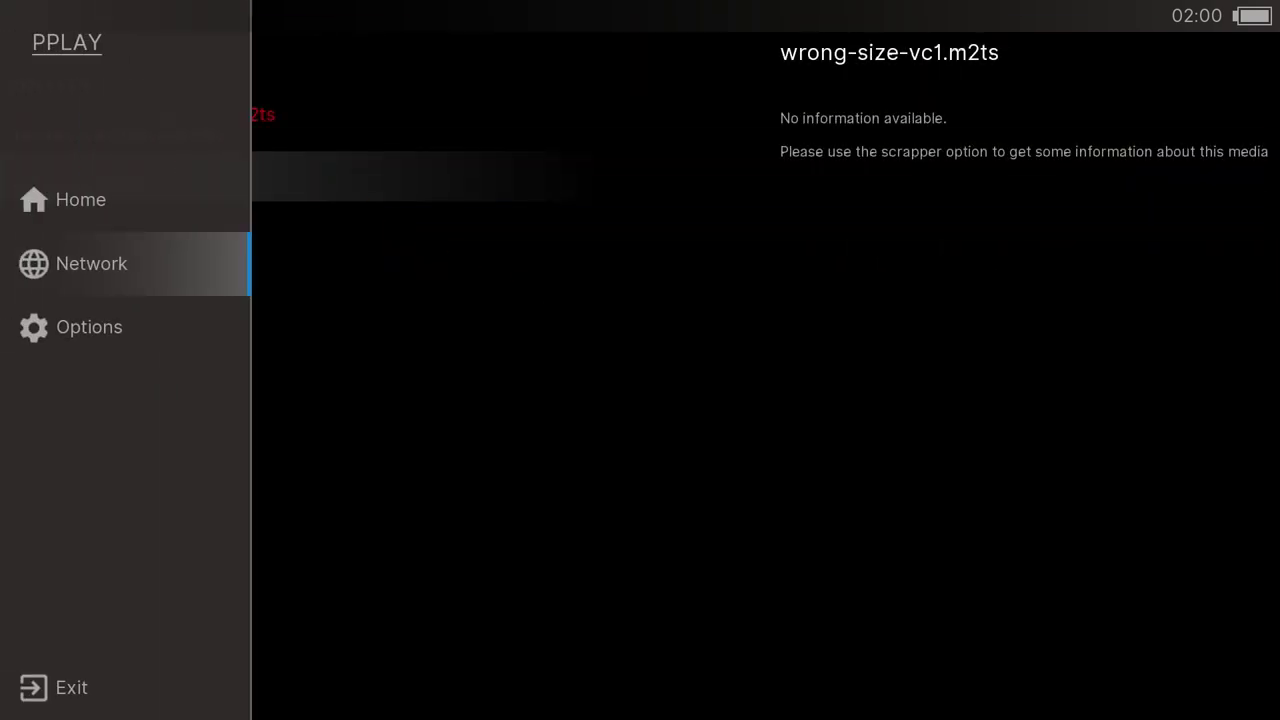
key("Right")
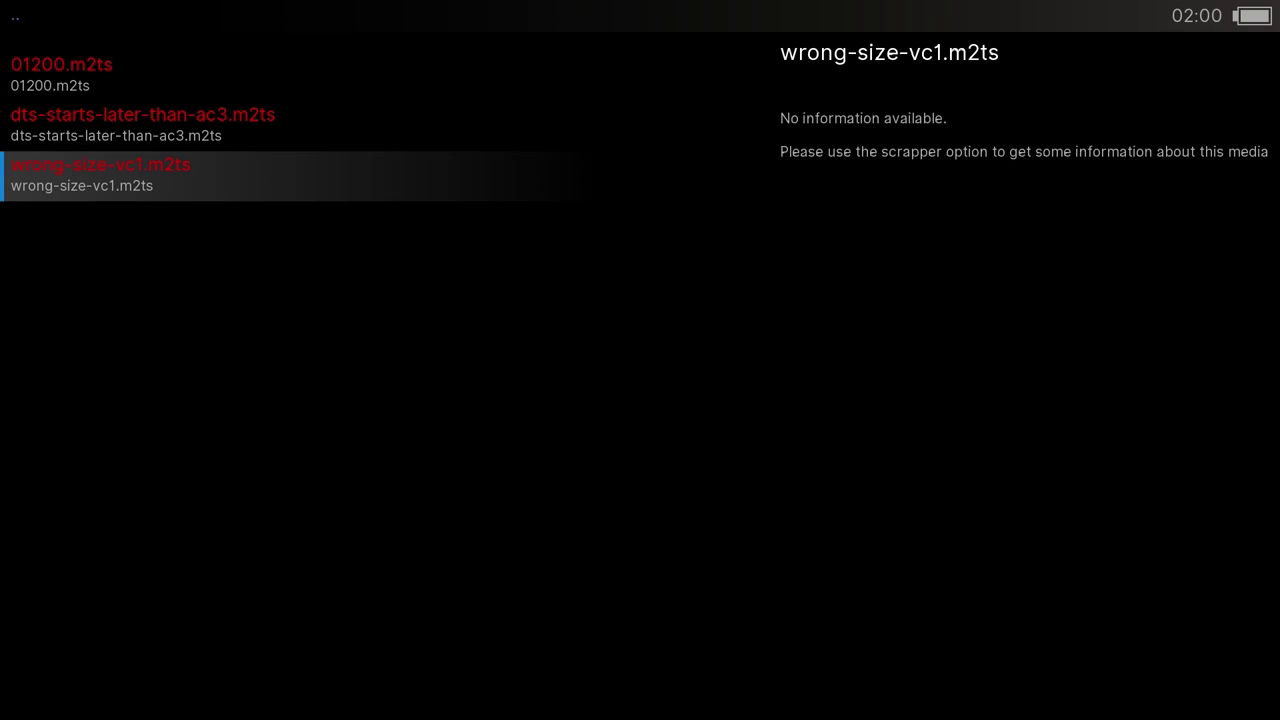
key("Left")
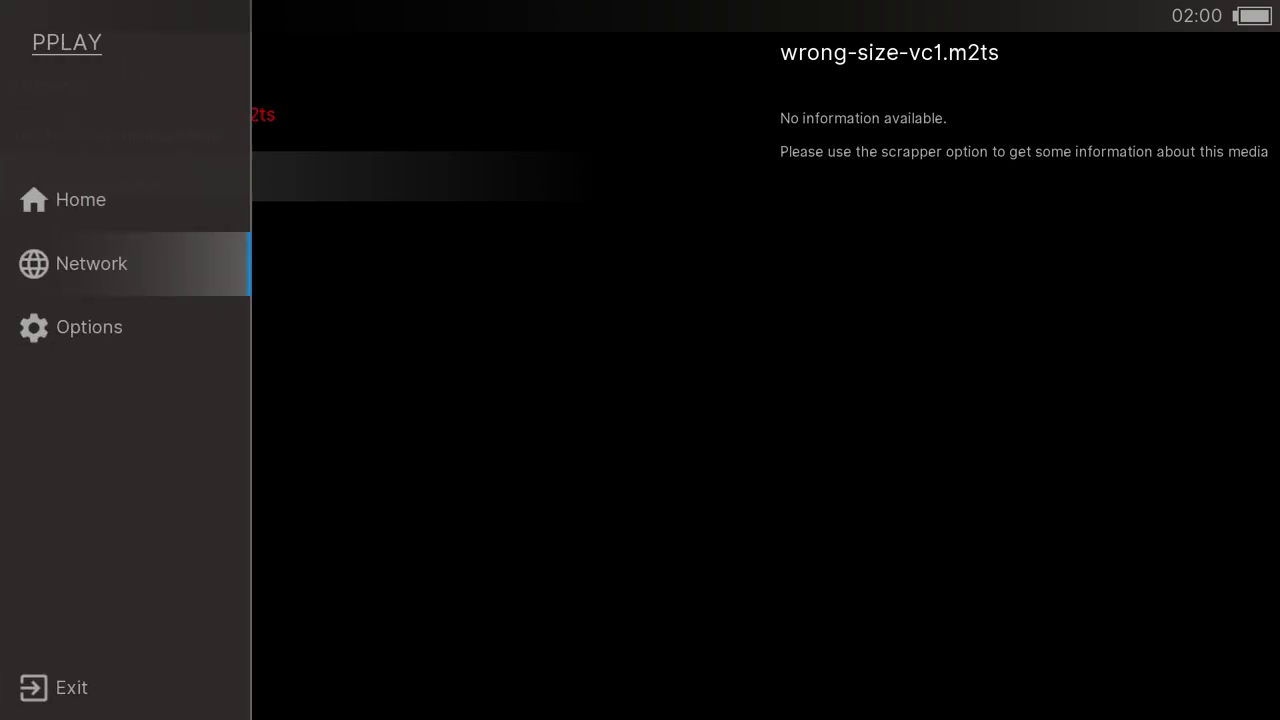
key("Down")
key("Up")
key("Return")
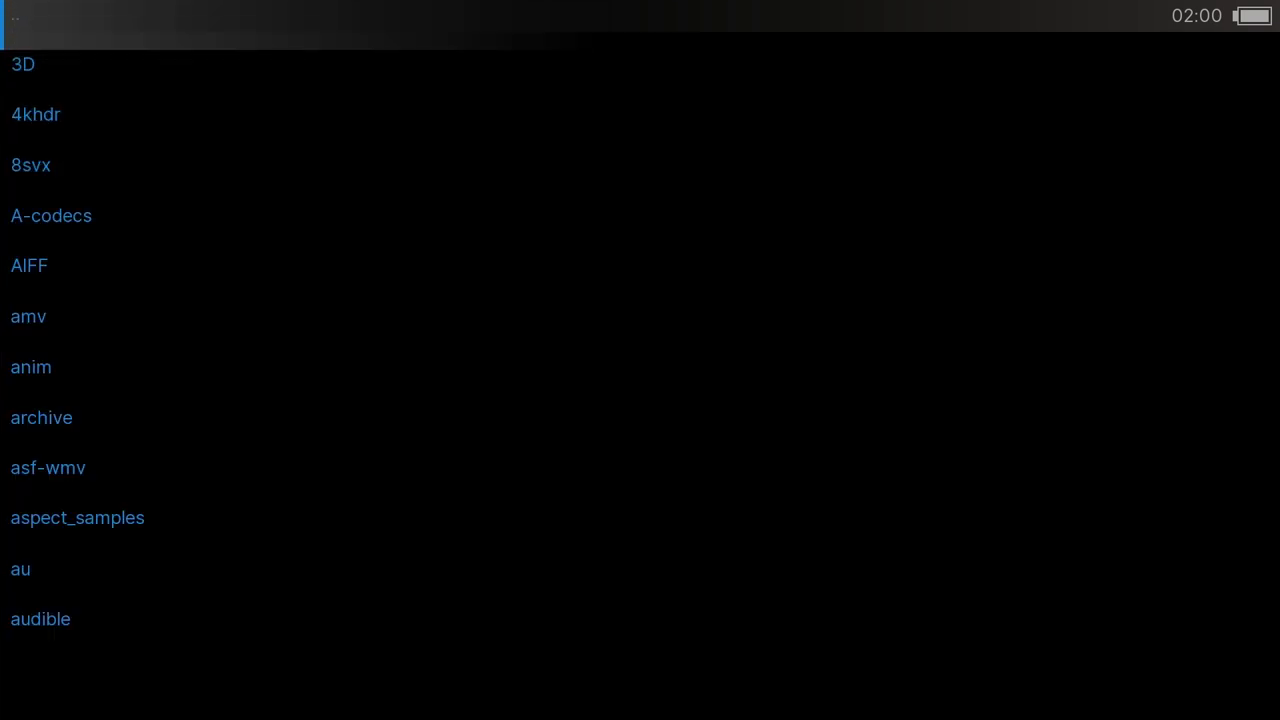
- Review the first network folders down to archive and go back to the parent entry
key("Down")
key("Down")
key("Down")
key("Down")
key("Down")
key("Down")
key("Down")
key("Down")
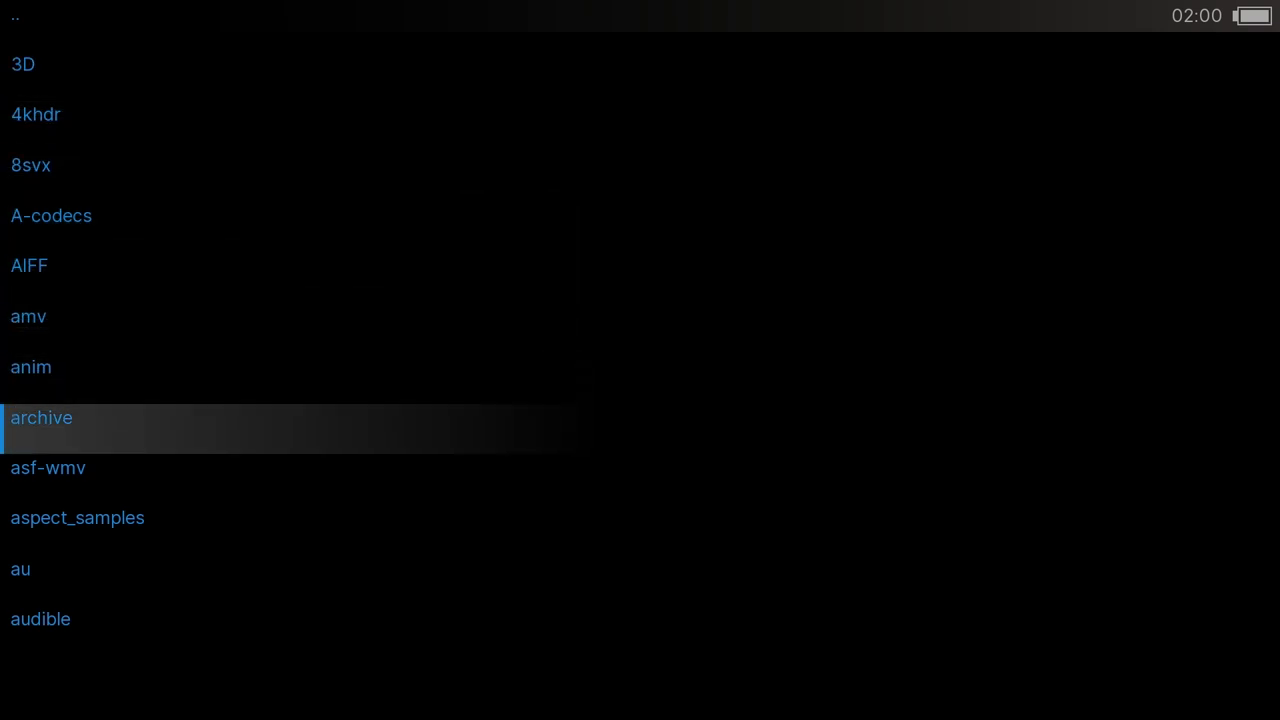
key("Up")
key("Up")
key("Up")
key("Up")
key("Up")
key("Up")
key("Up")
key("Up")
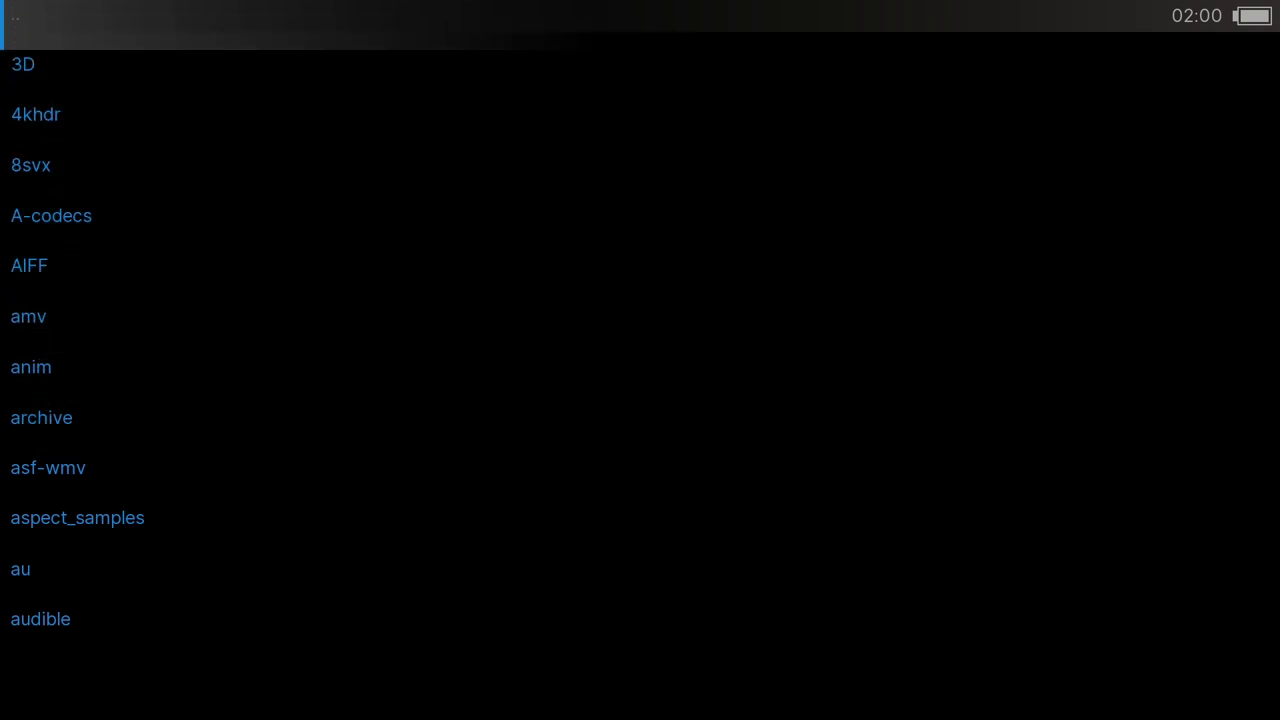
- Return to the local Home folders and open the usb0 drive
key("Left")
key("Right")
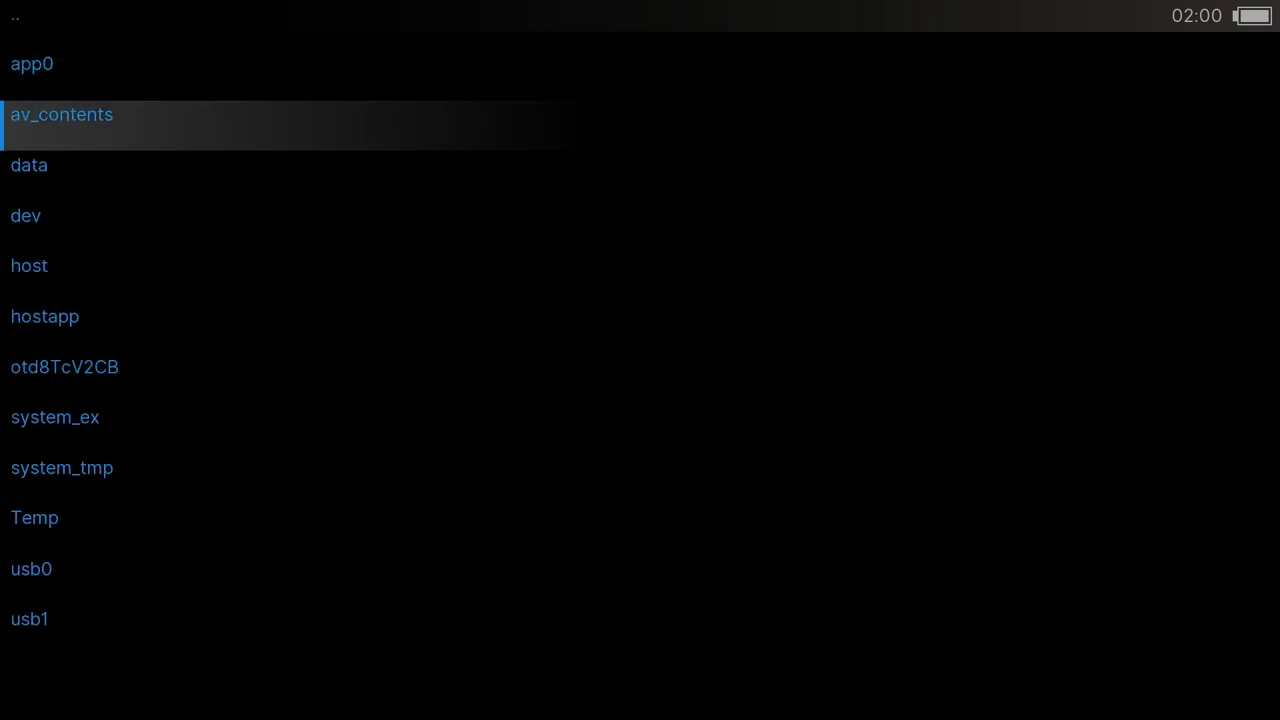
key("Down")
key("Down")
key("Down")
key("Down")
key("Down")
key("Down")
key("Return")
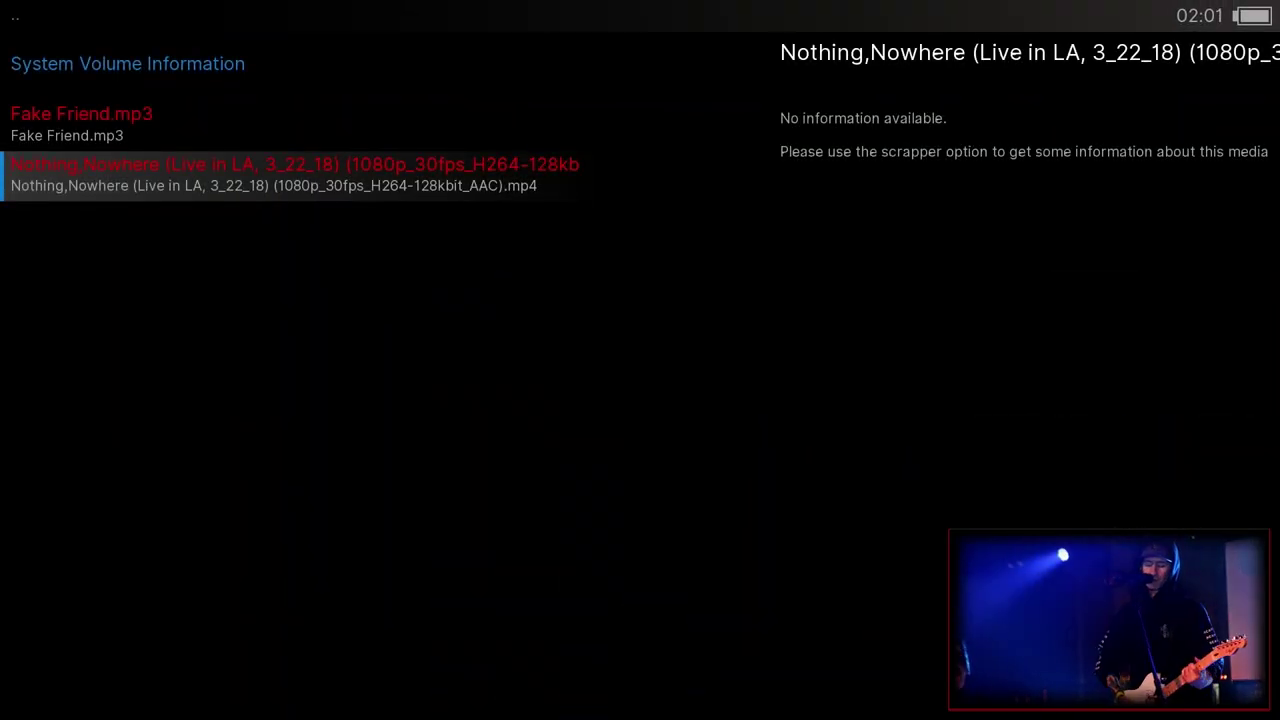
- Leave pplay for the PS4 home screen and close the pplay application
key("Escape")
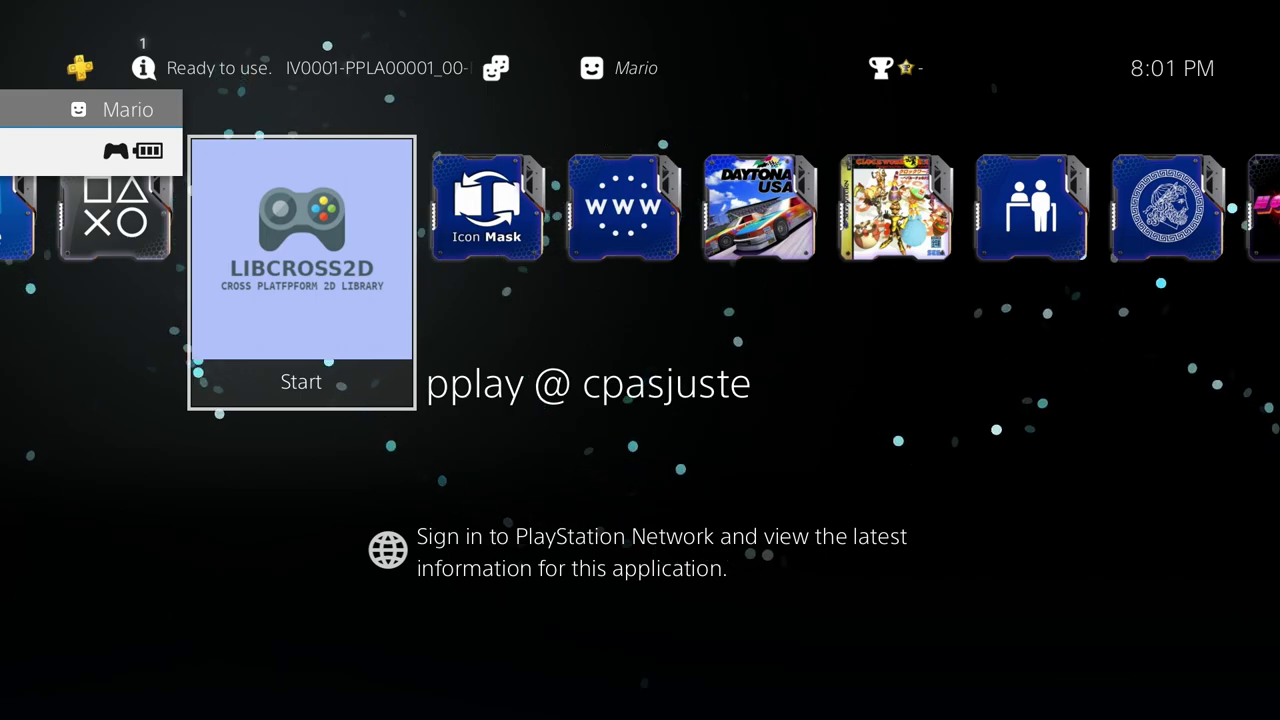
key("Menu")
key("Return")
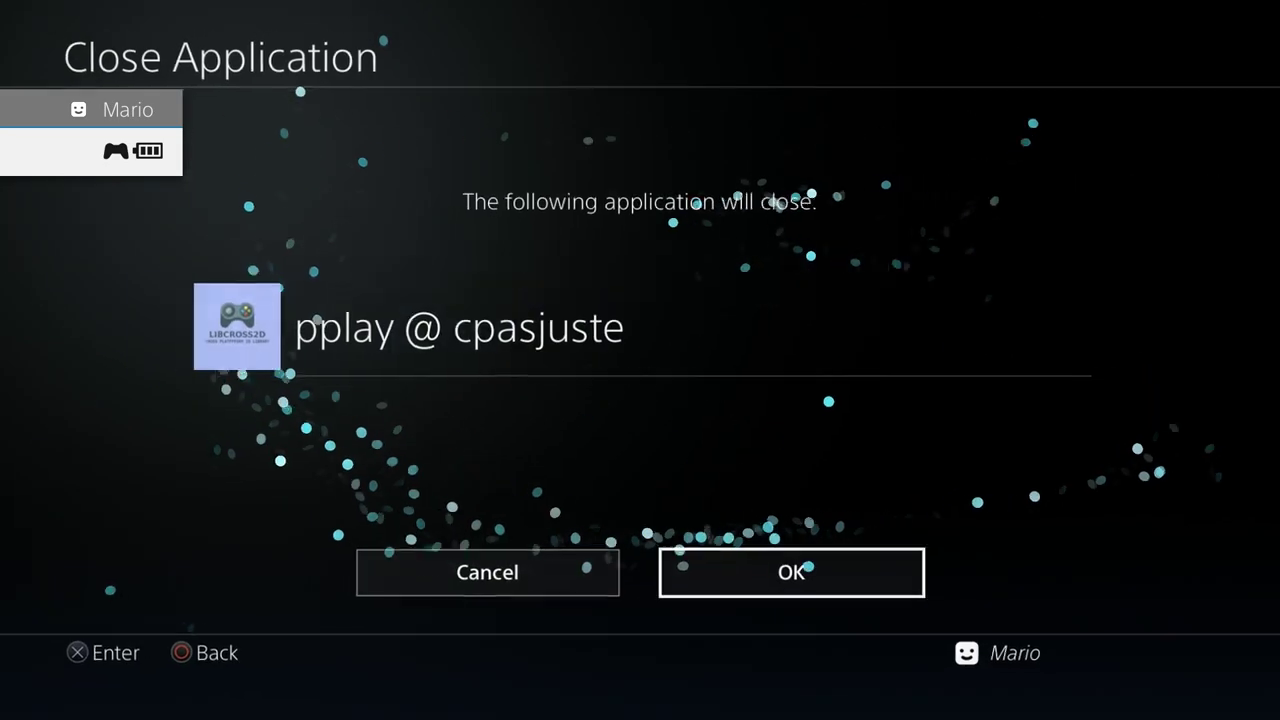
key("Return")
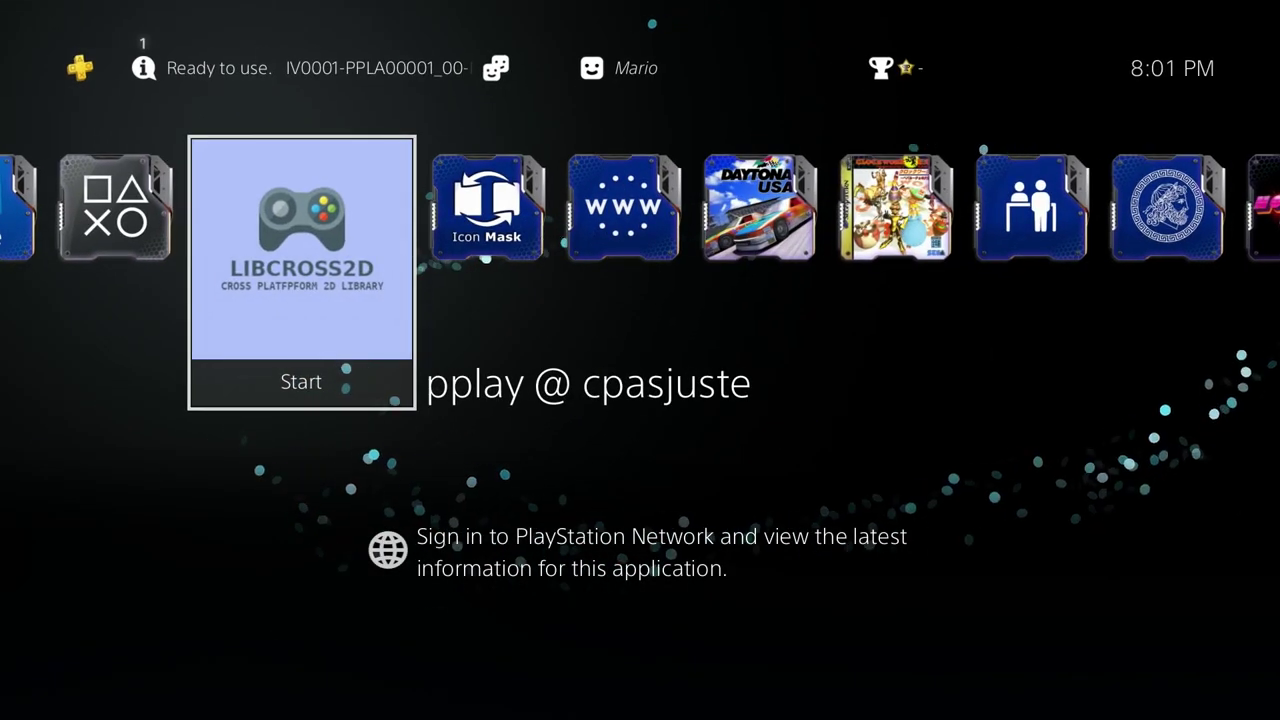